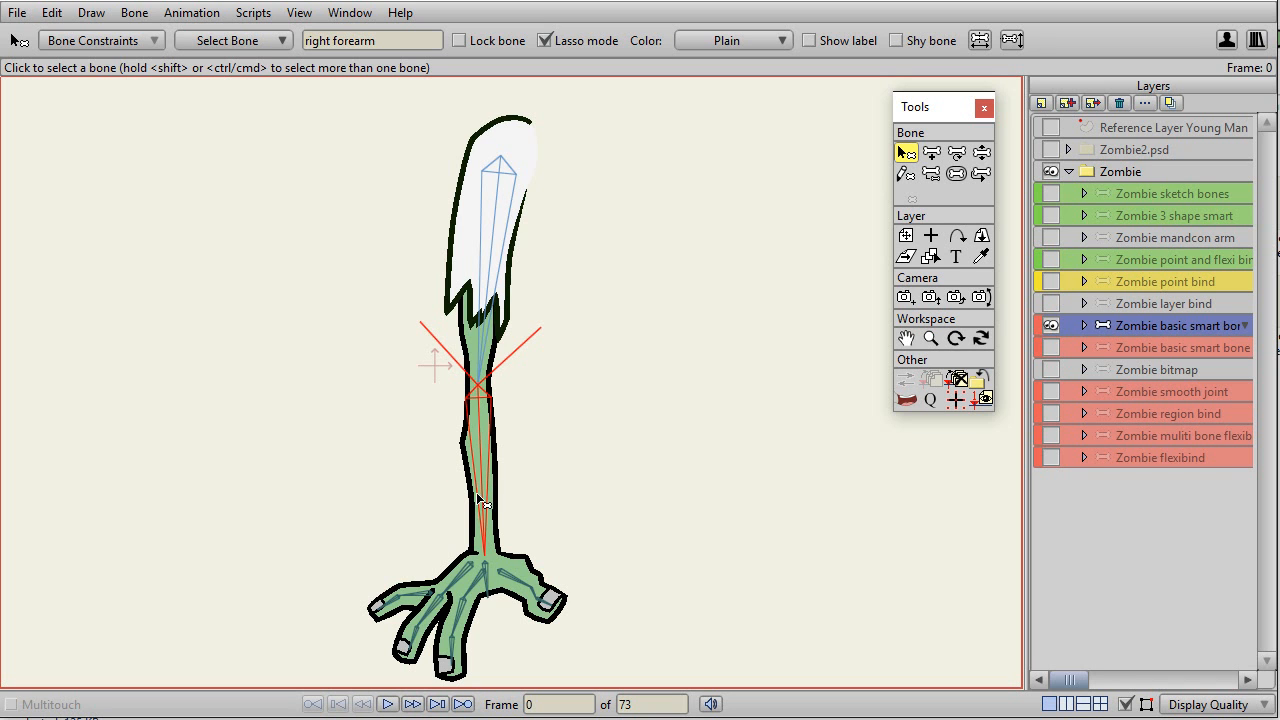
Test how the forearm bends on the Zombie flexibind layer by rotating its bone up, down and back with Manipulate Bones.
click(595, 456)
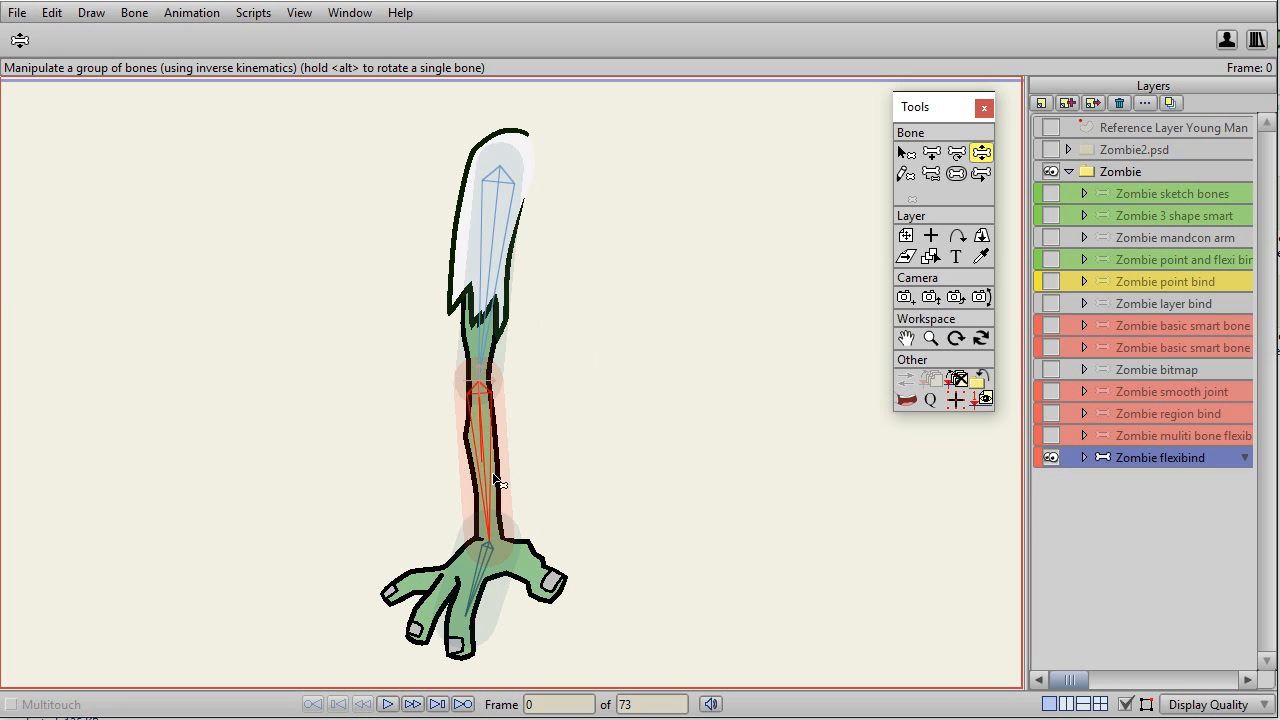
drag(483, 487, 589, 274)
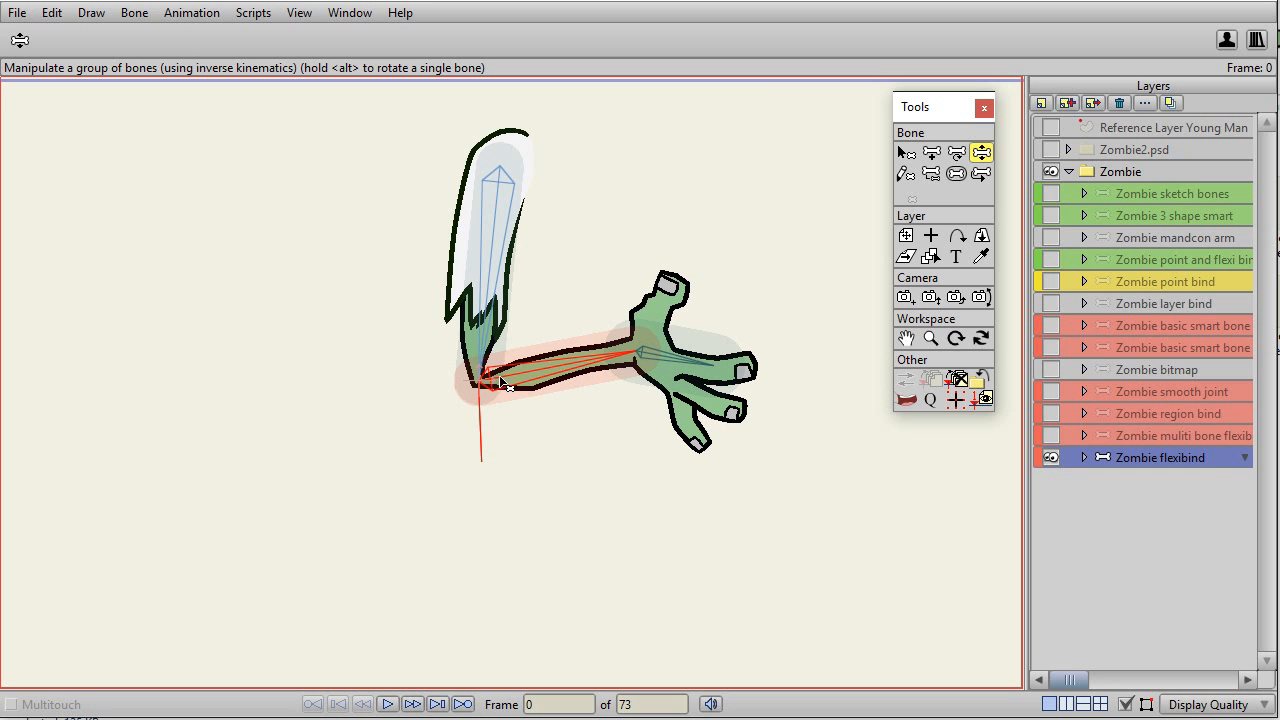
drag(530, 376, 518, 528)
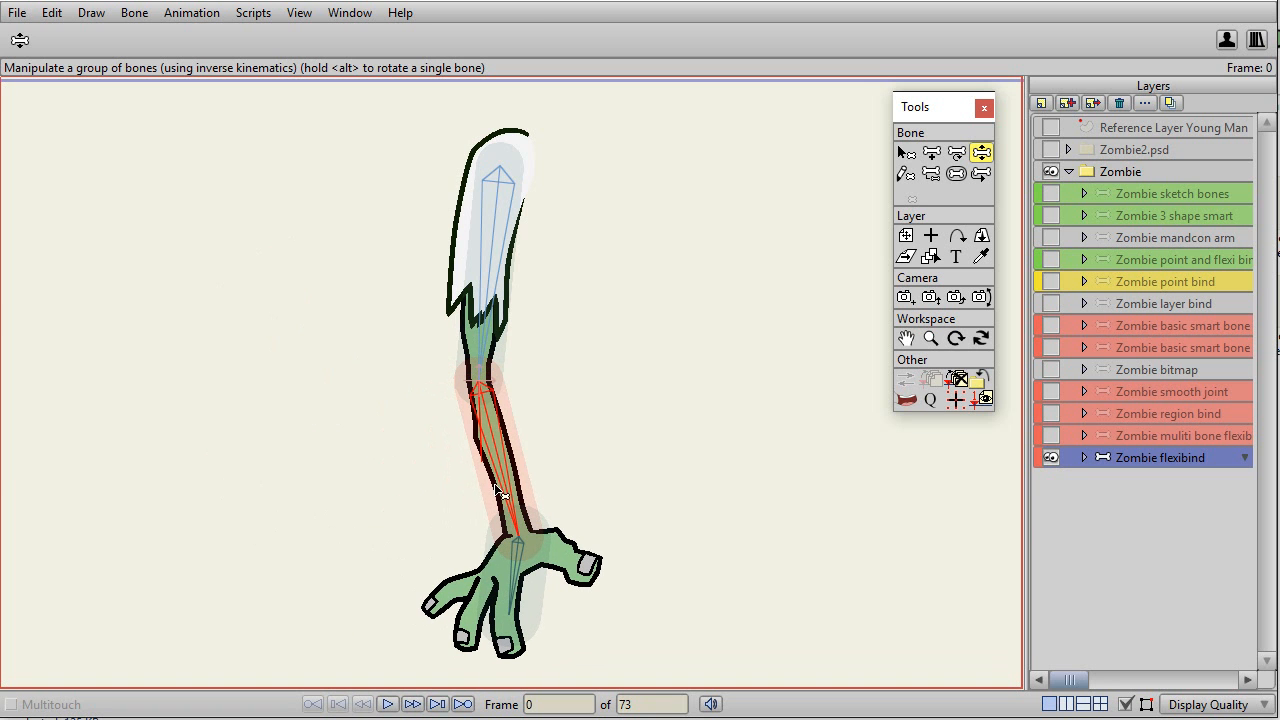
drag(500, 470, 526, 423)
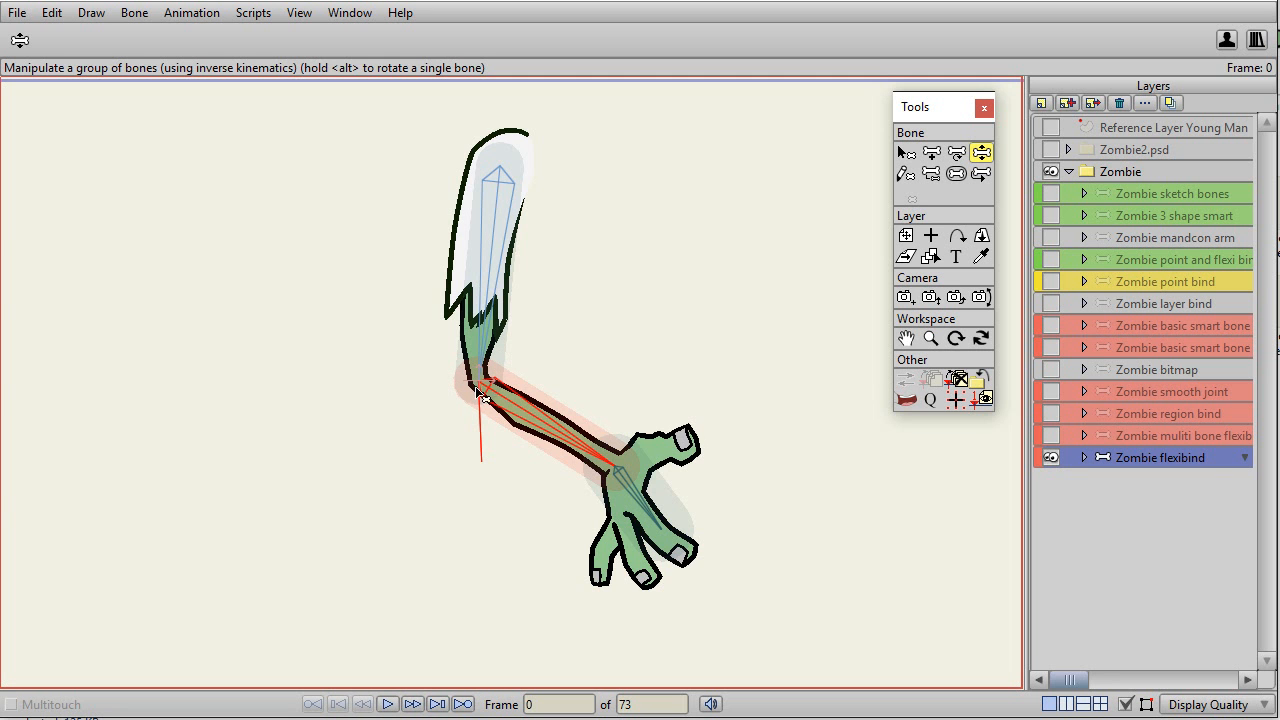
drag(526, 426, 386, 449)
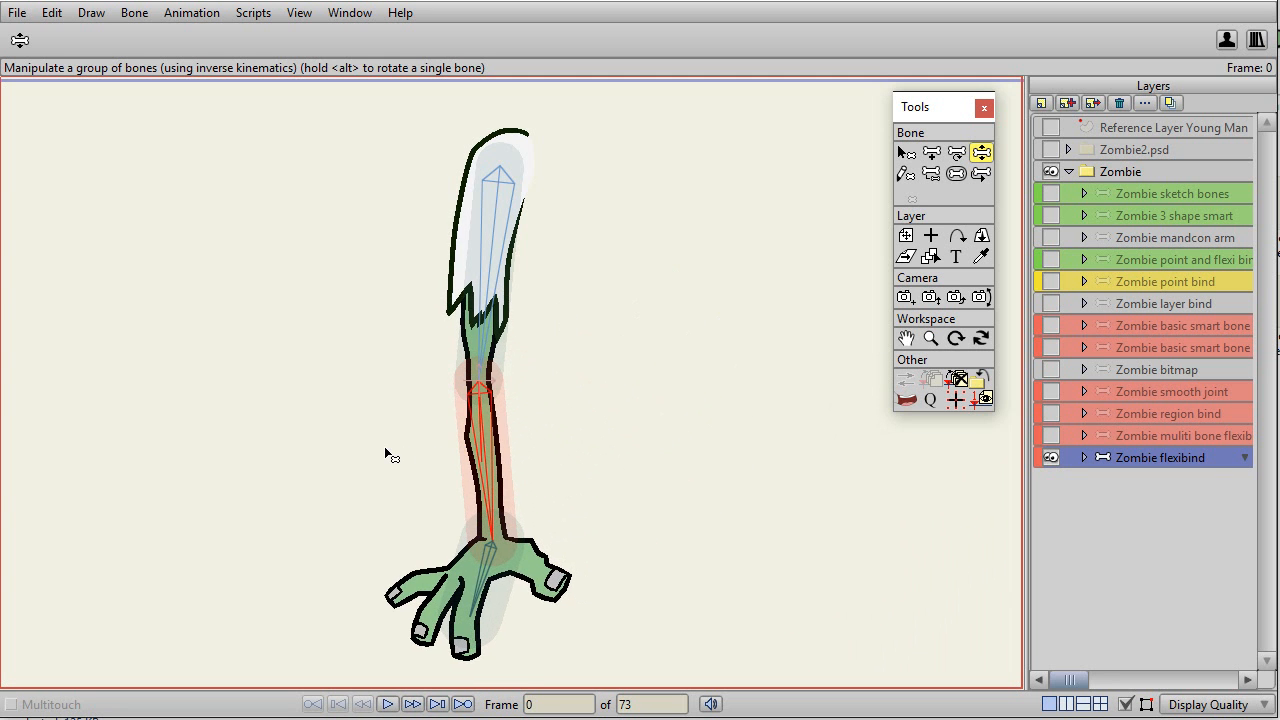
mouse_move(488, 506)
mouse_down()
mouse_move(480, 494)
mouse_move(476, 504)
mouse_up()
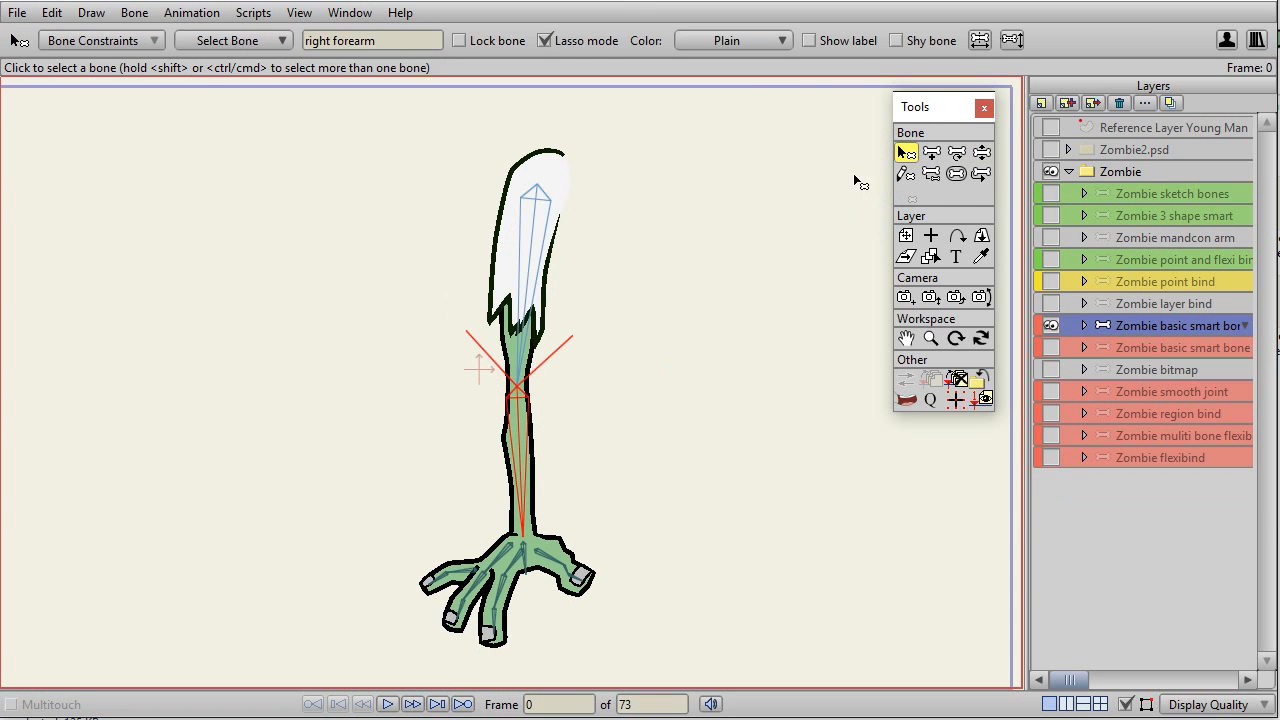
Test the forearm's bend on the Zombie basic smart bone layer with Manipulate Bones, and return to selecting bones.
click(519, 424)
click(981, 153)
drag(518, 472, 409, 429)
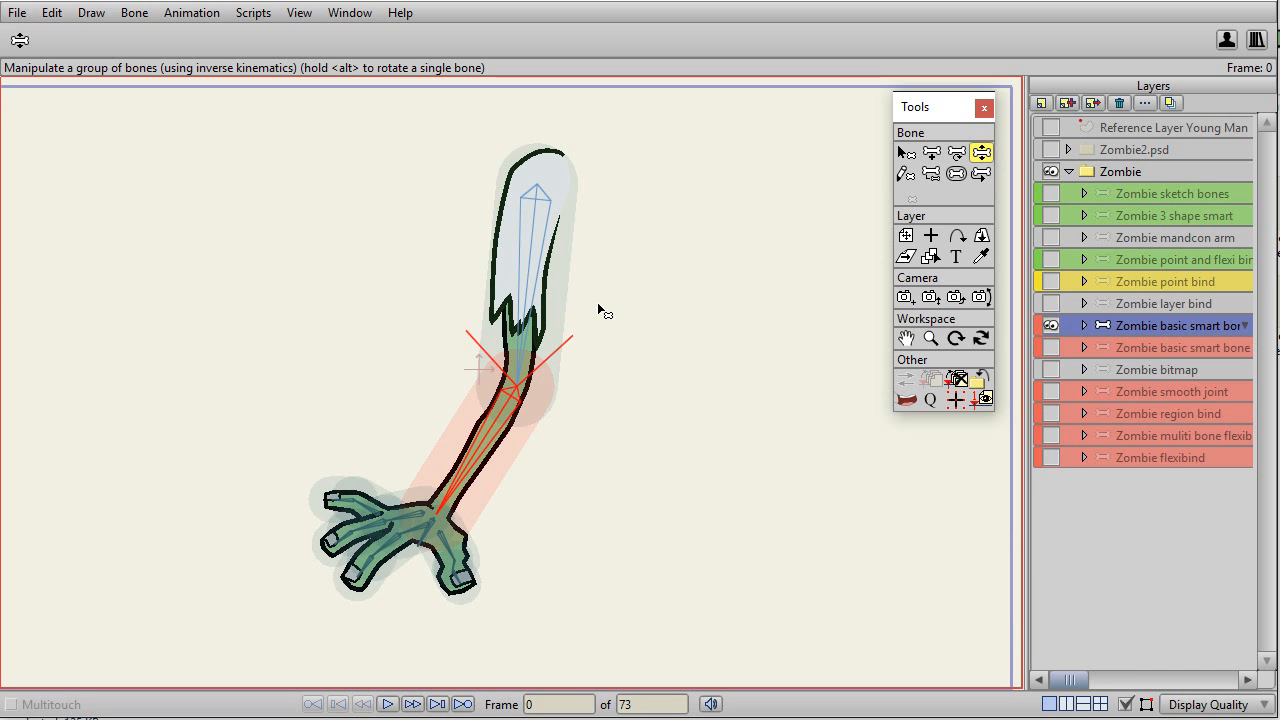
key(b)
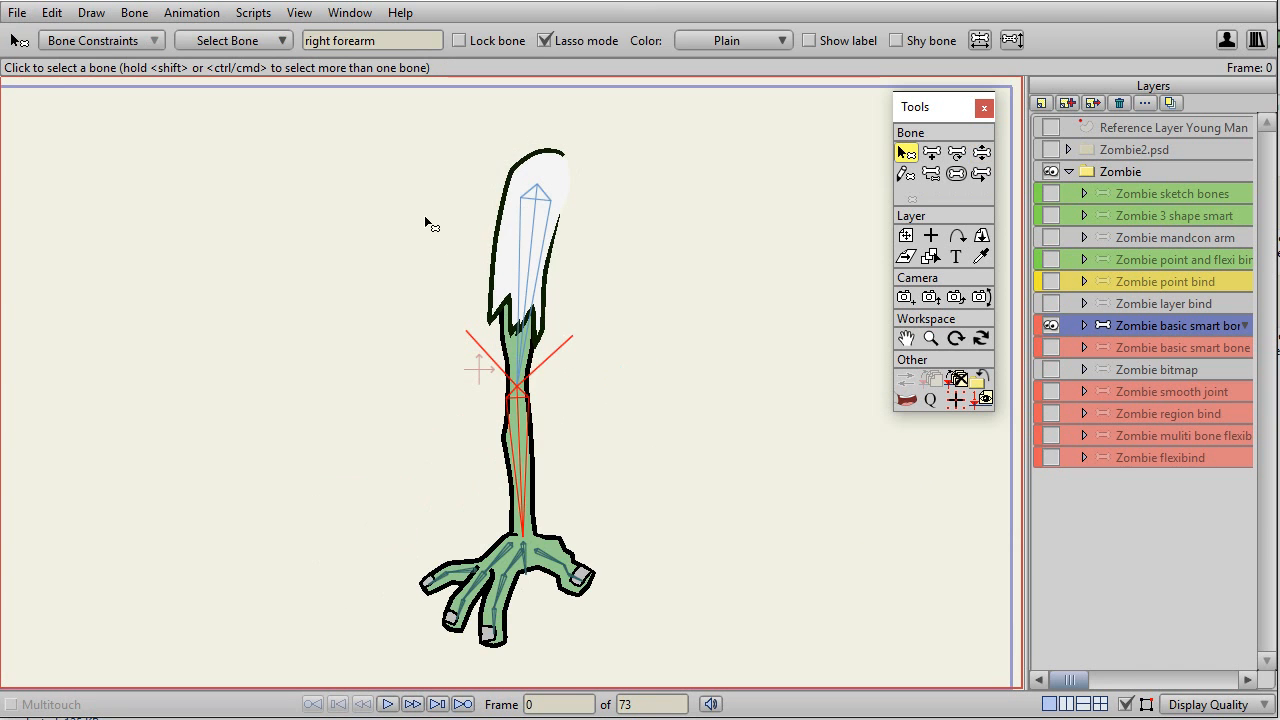
Show the Actions window and delete the existing right forearm action.
click(352, 13)
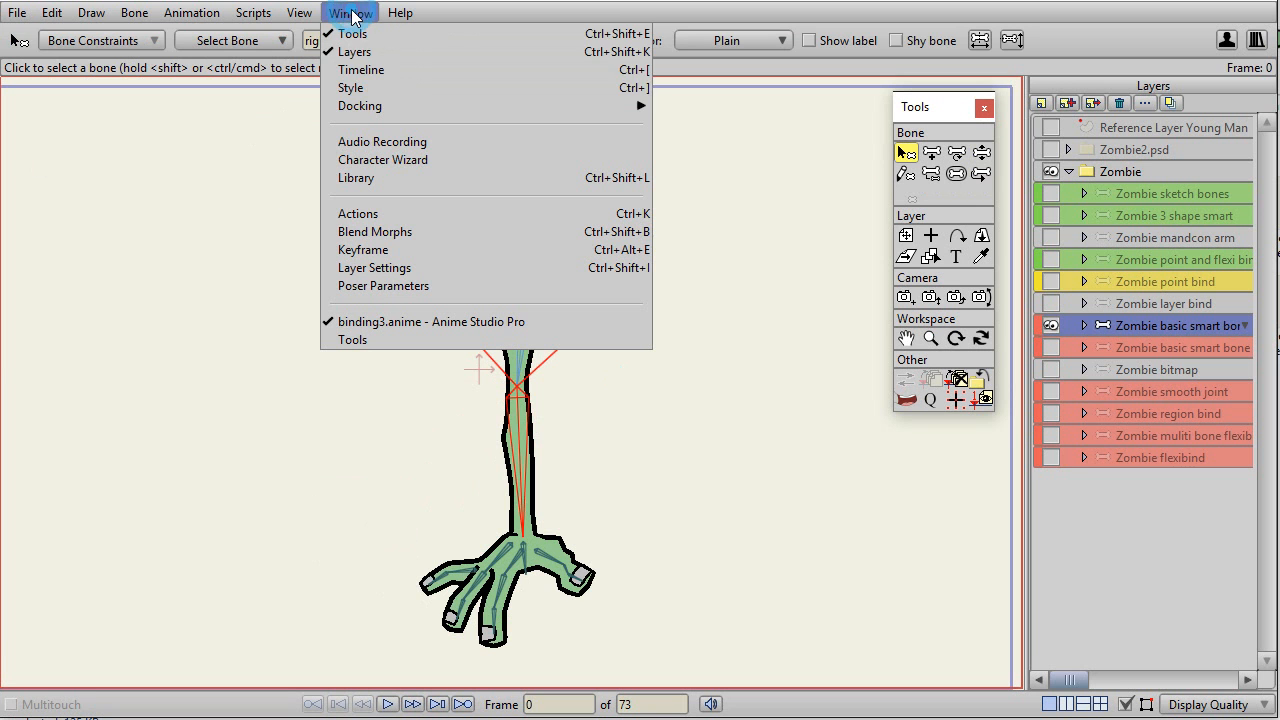
click(345, 214)
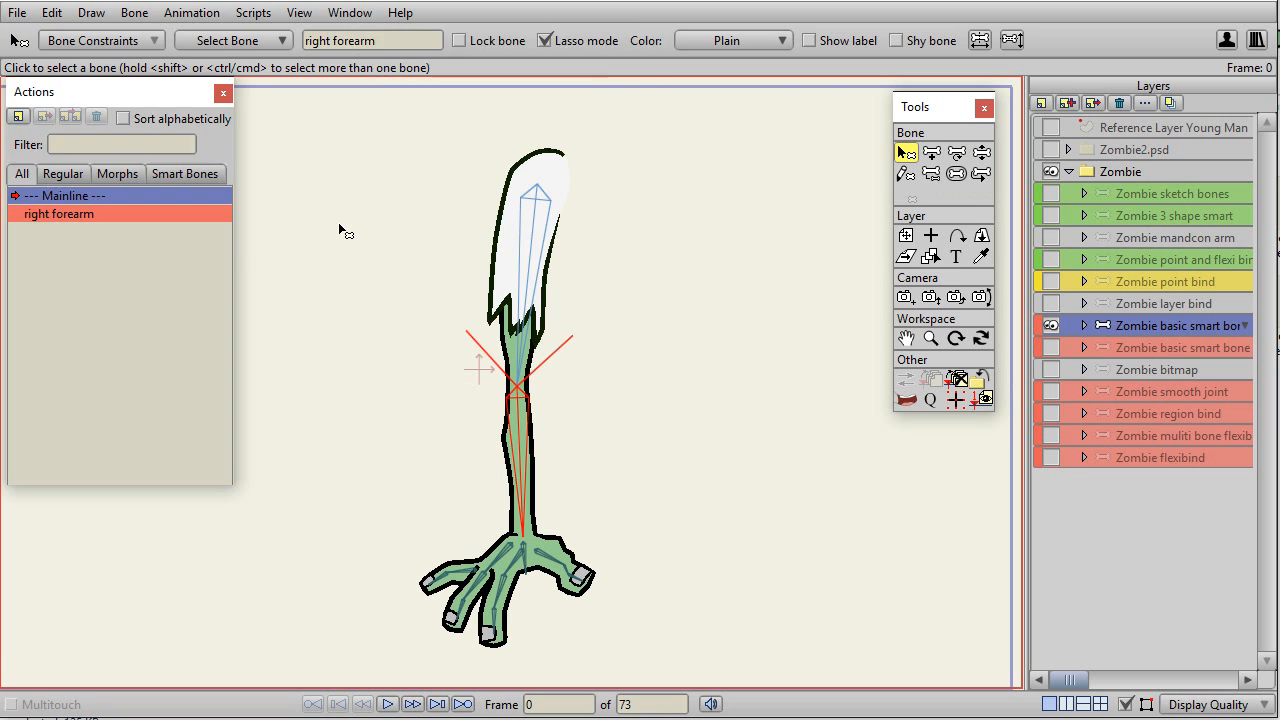
click(92, 219)
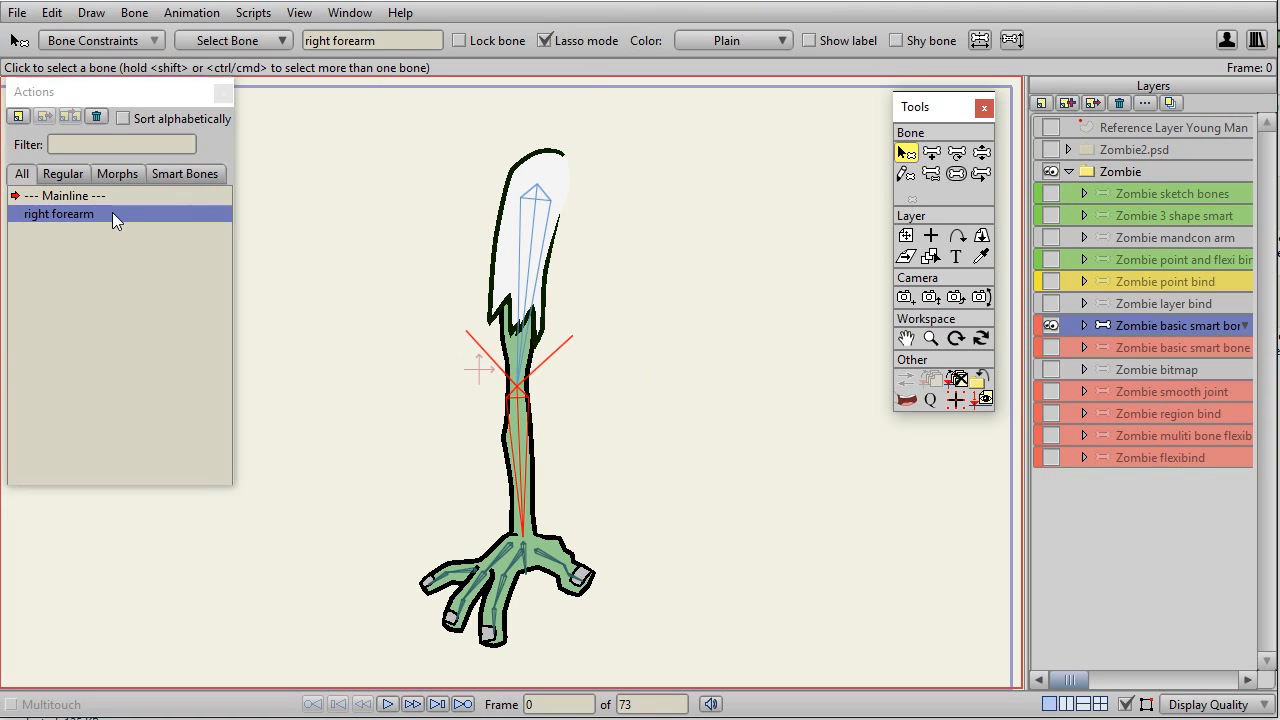
click(97, 117)
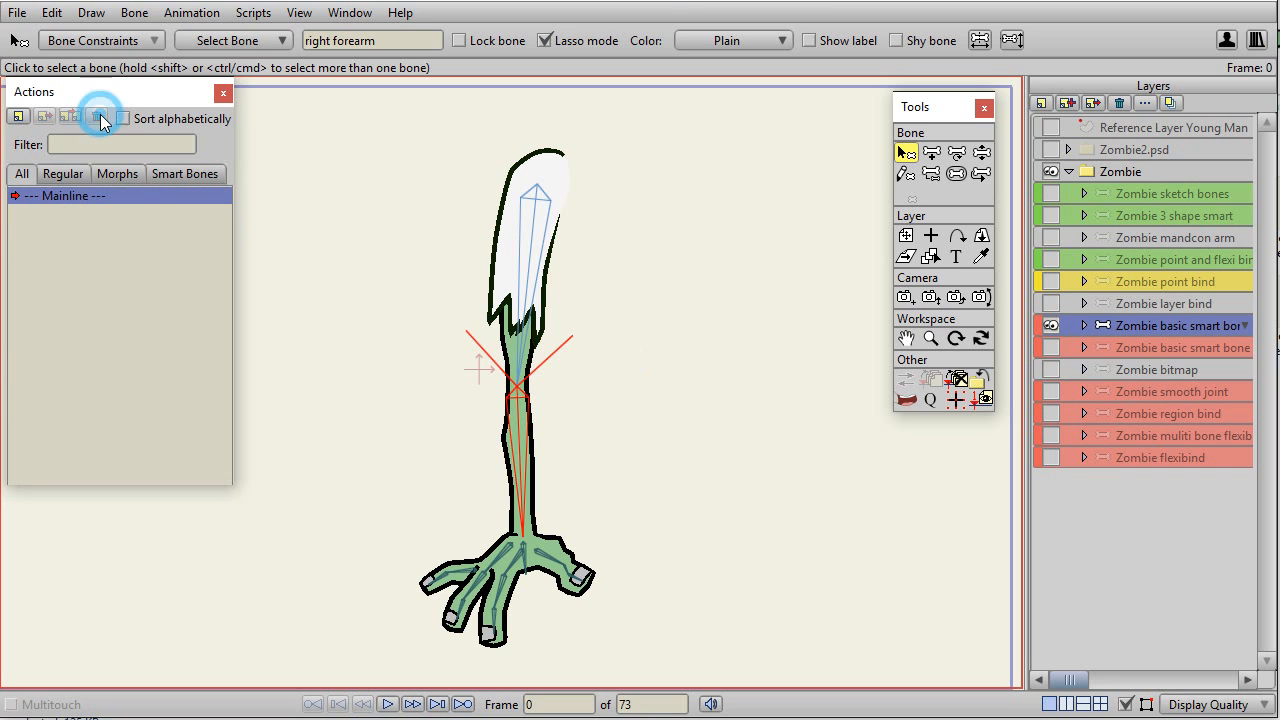
Show the timeline and create a new action named "right forearm" for the selected forearm bone.
key(ctrl+[)
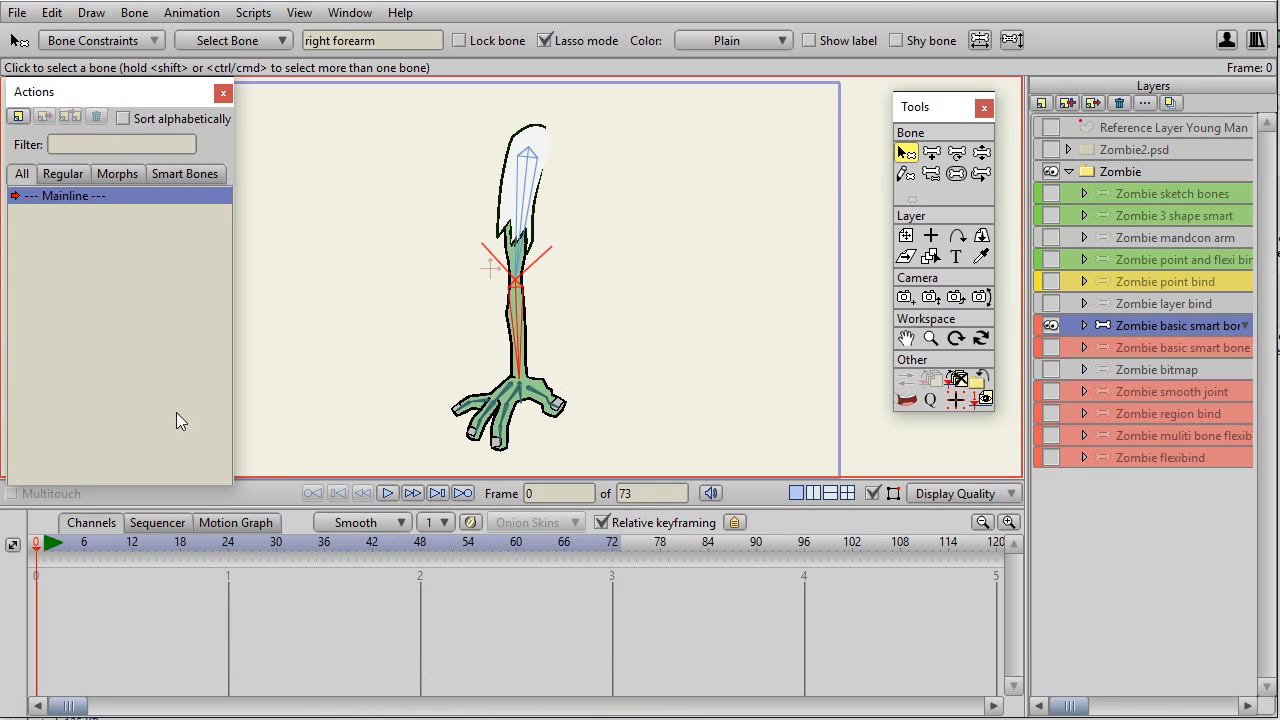
click(17, 116)
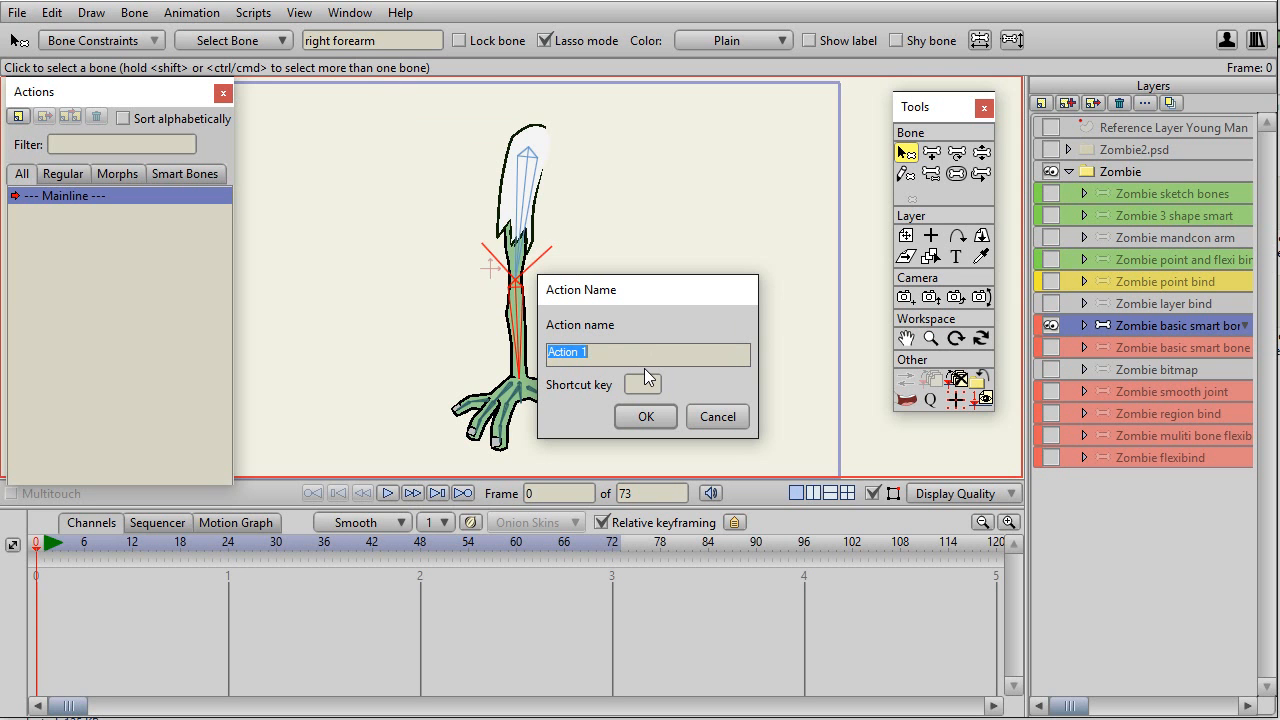
text(rig)
key(Return)
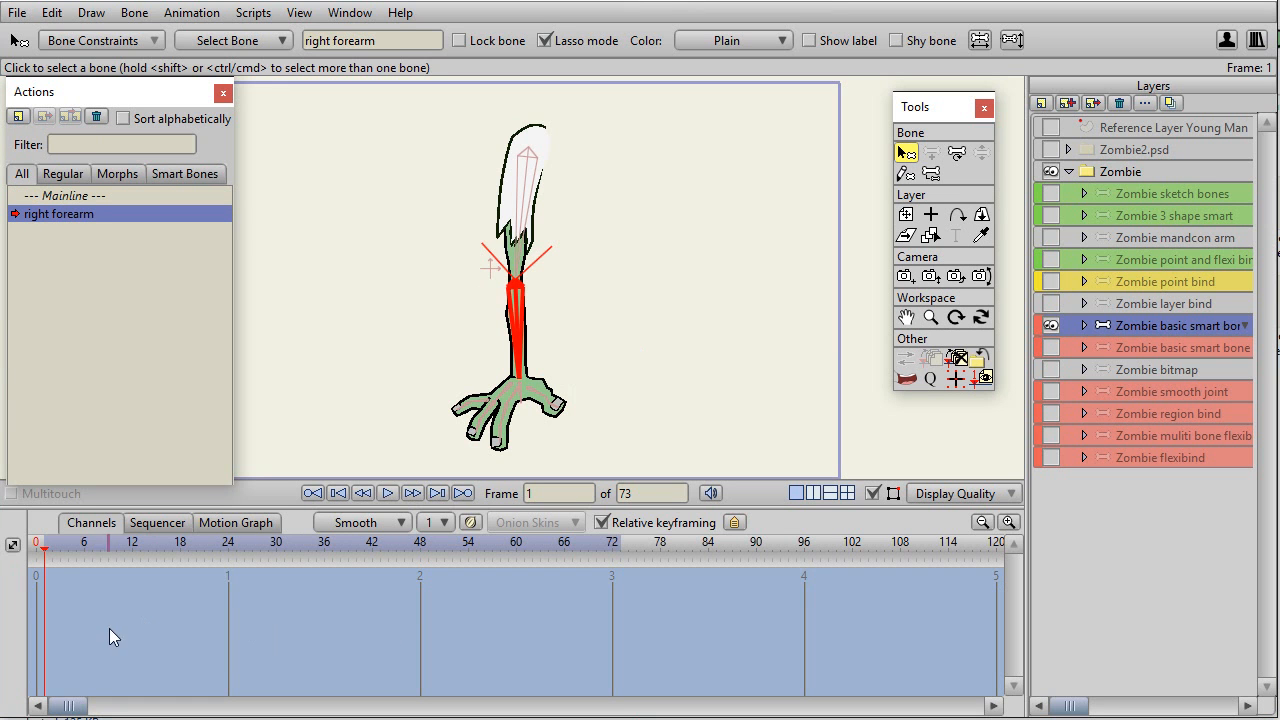
Switch between the Mainline and the right forearm action to compare their timelines.
click(73, 197)
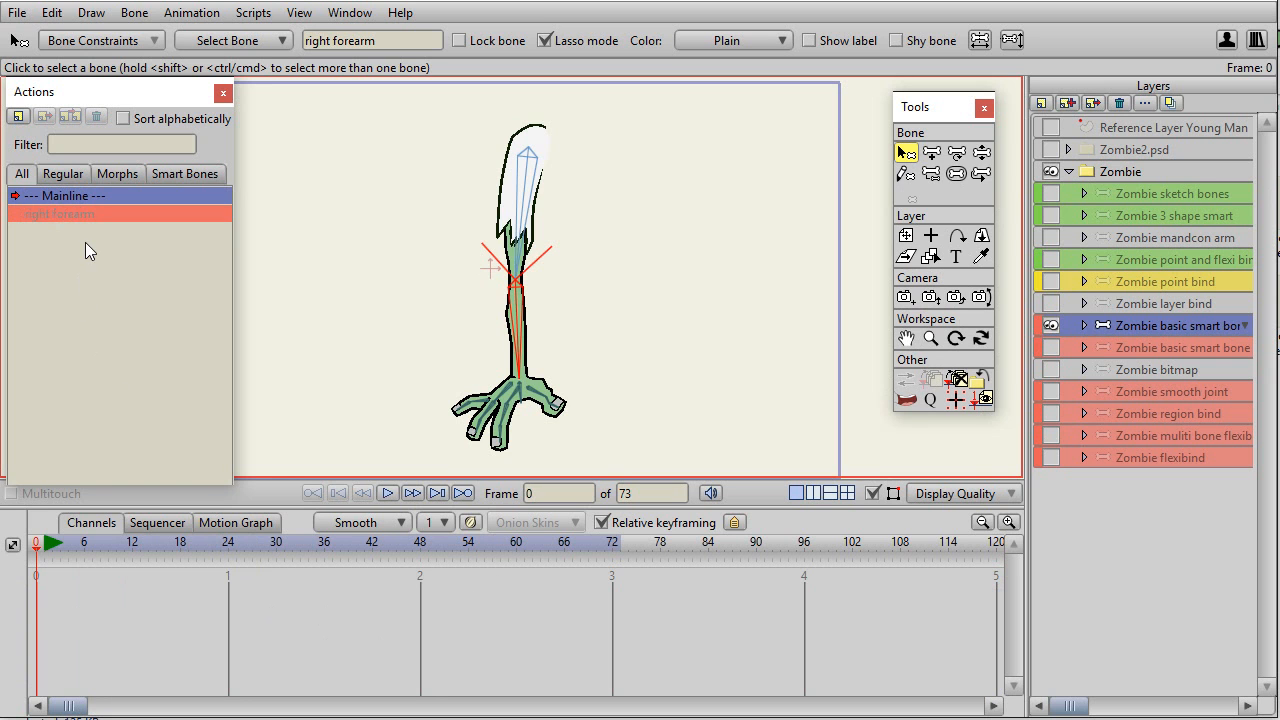
click(81, 217)
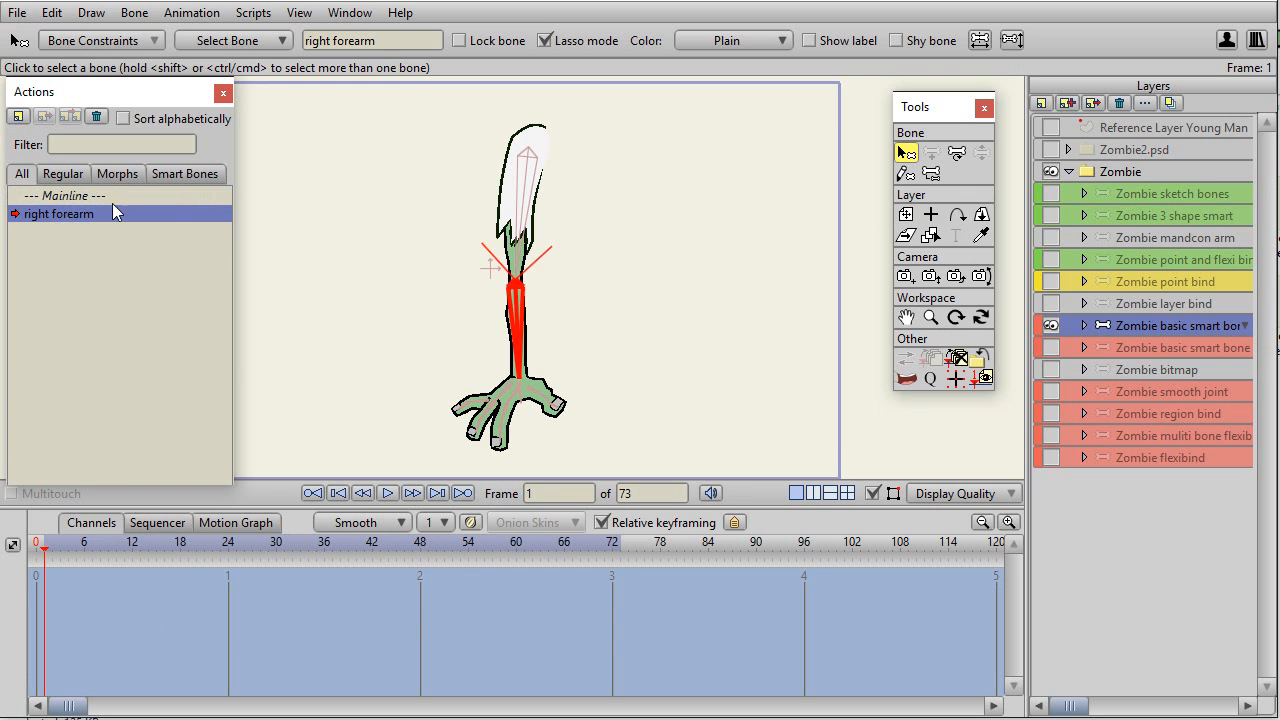
click(78, 197)
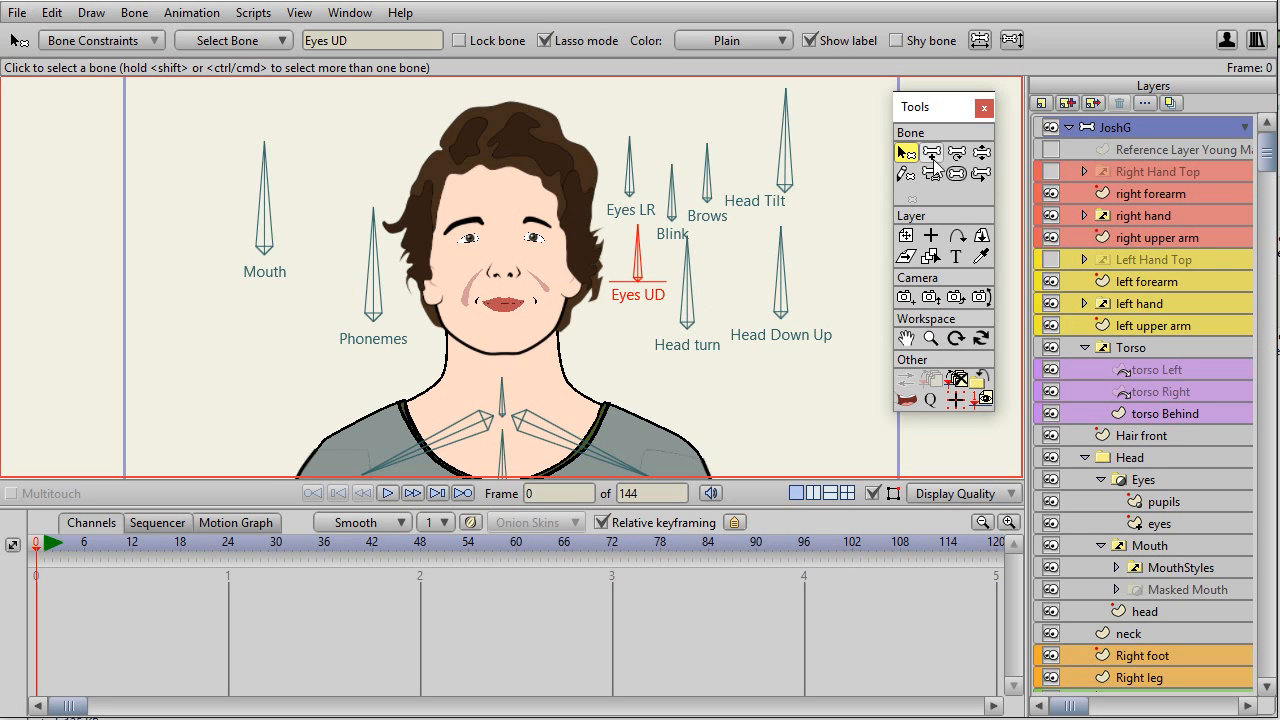
Test the Head turn, Eyes UD and Eyes LR smart bone dials on the JoshG character with Manipulate Bones.
click(981, 154)
mouse_move(684, 260)
mouse_down()
mouse_move(727, 283)
mouse_move(760, 270)
mouse_move(668, 250)
mouse_move(632, 284)
mouse_move(728, 286)
mouse_move(783, 265)
mouse_move(777, 277)
mouse_move(770, 268)
mouse_up()
mouse_move(631, 266)
mouse_down()
mouse_move(644, 252)
mouse_move(618, 250)
mouse_move(640, 262)
mouse_up()
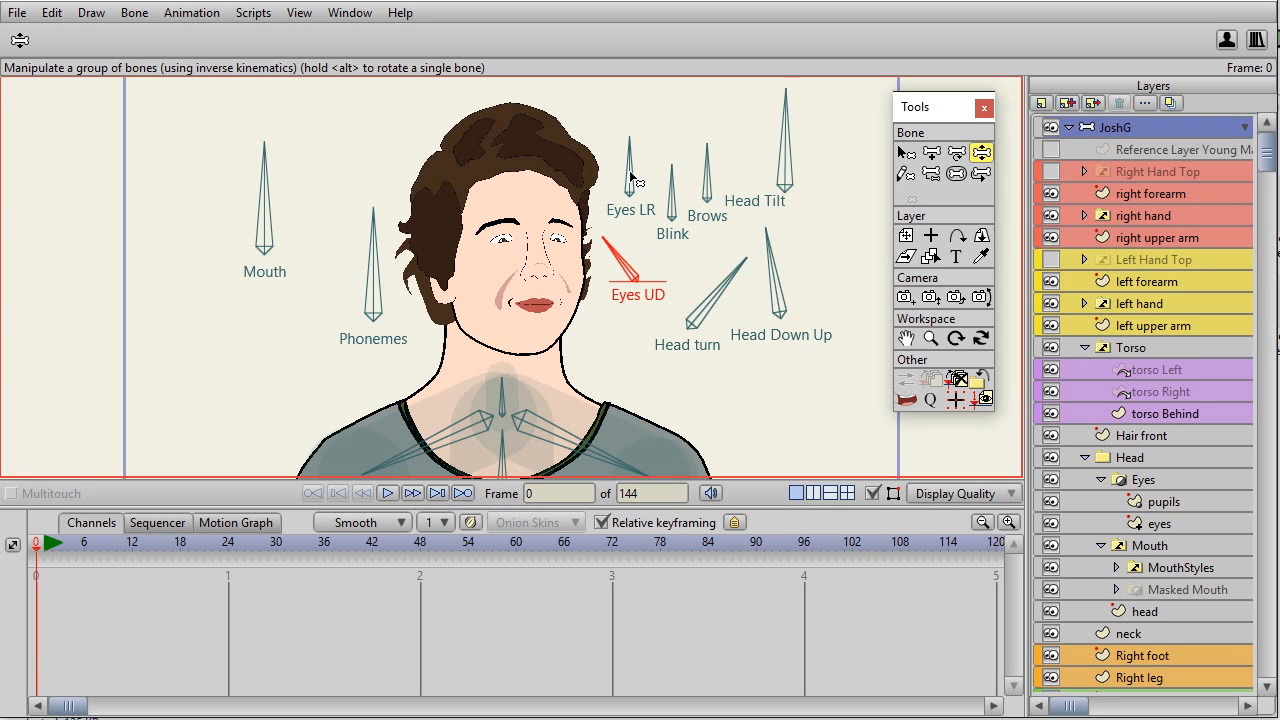
mouse_move(633, 178)
mouse_down()
mouse_move(640, 160)
mouse_move(614, 152)
mouse_move(625, 182)
mouse_up()
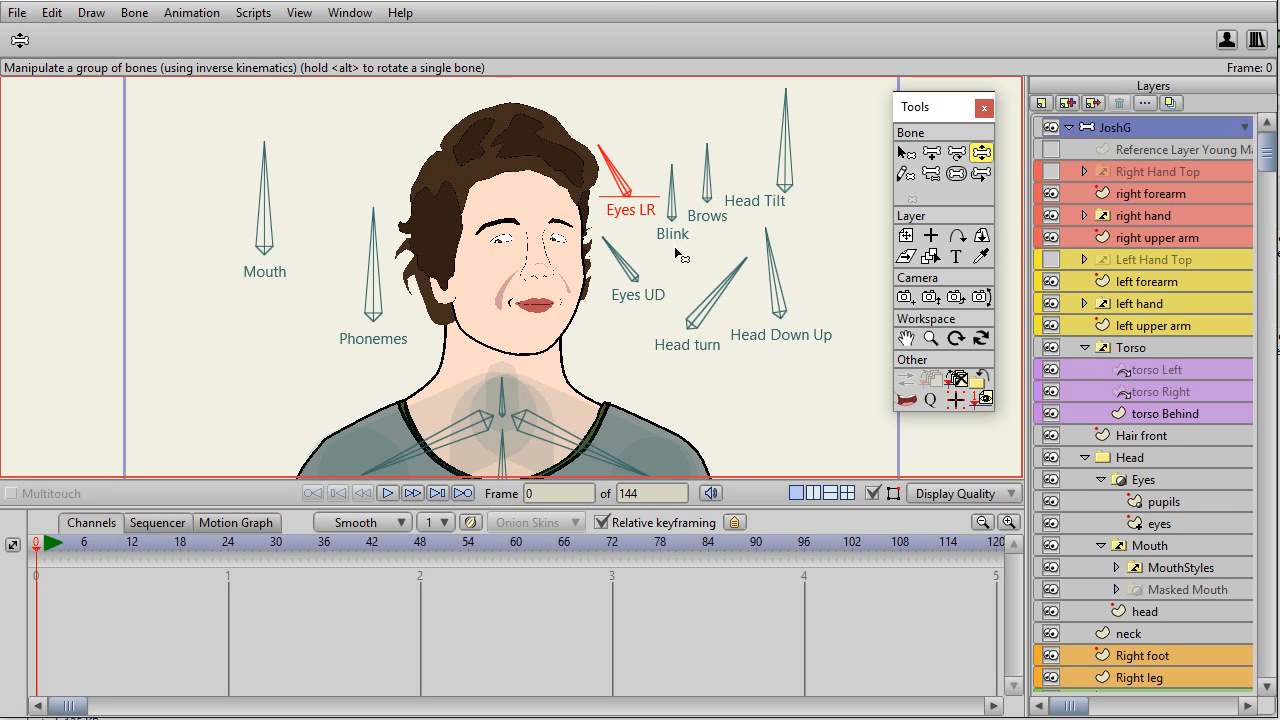
Add an upright bone beside the Mouth bone and make it a smart bone dial from -90 to 90 over 100 frames.
click(931, 152)
drag(179, 329, 184, 187)
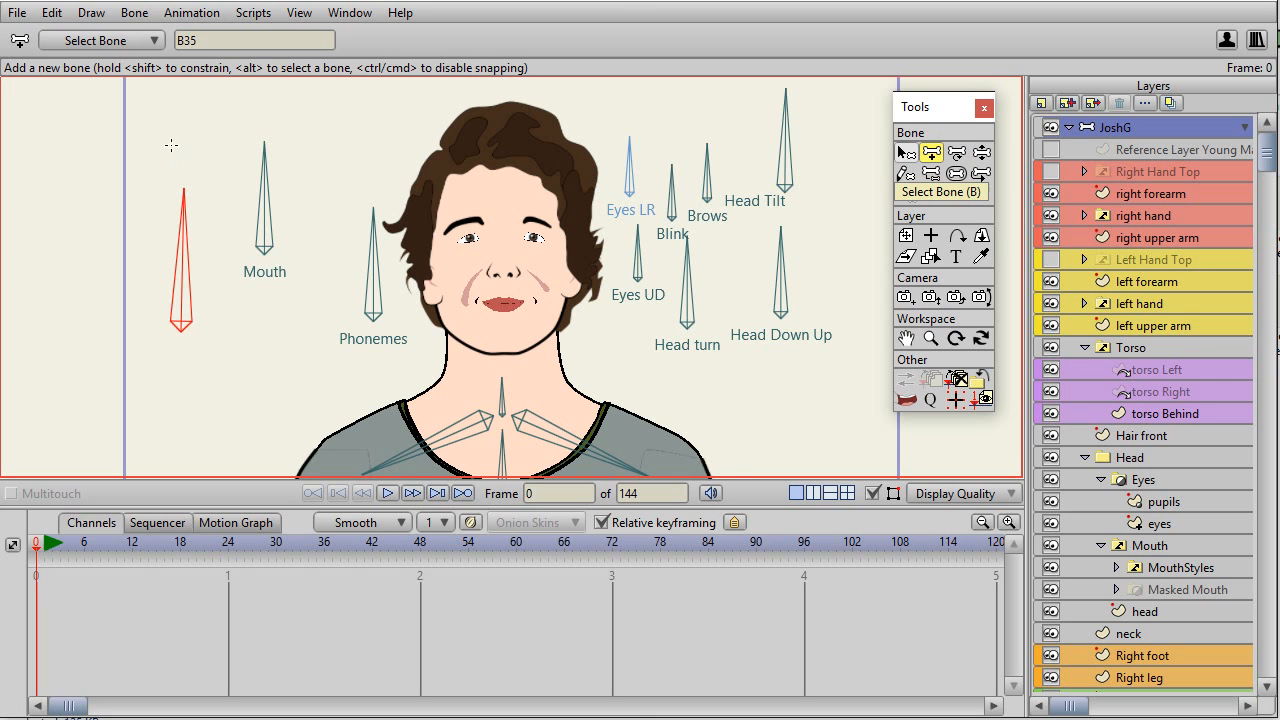
click(135, 14)
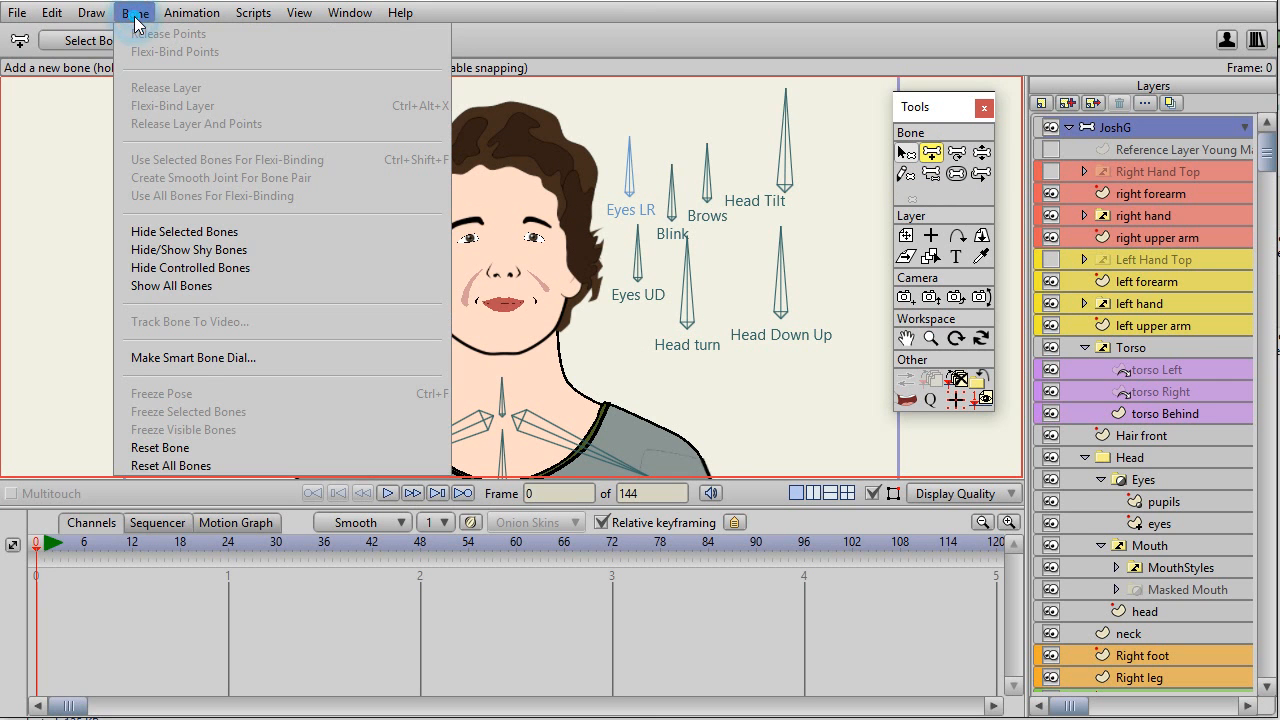
click(193, 358)
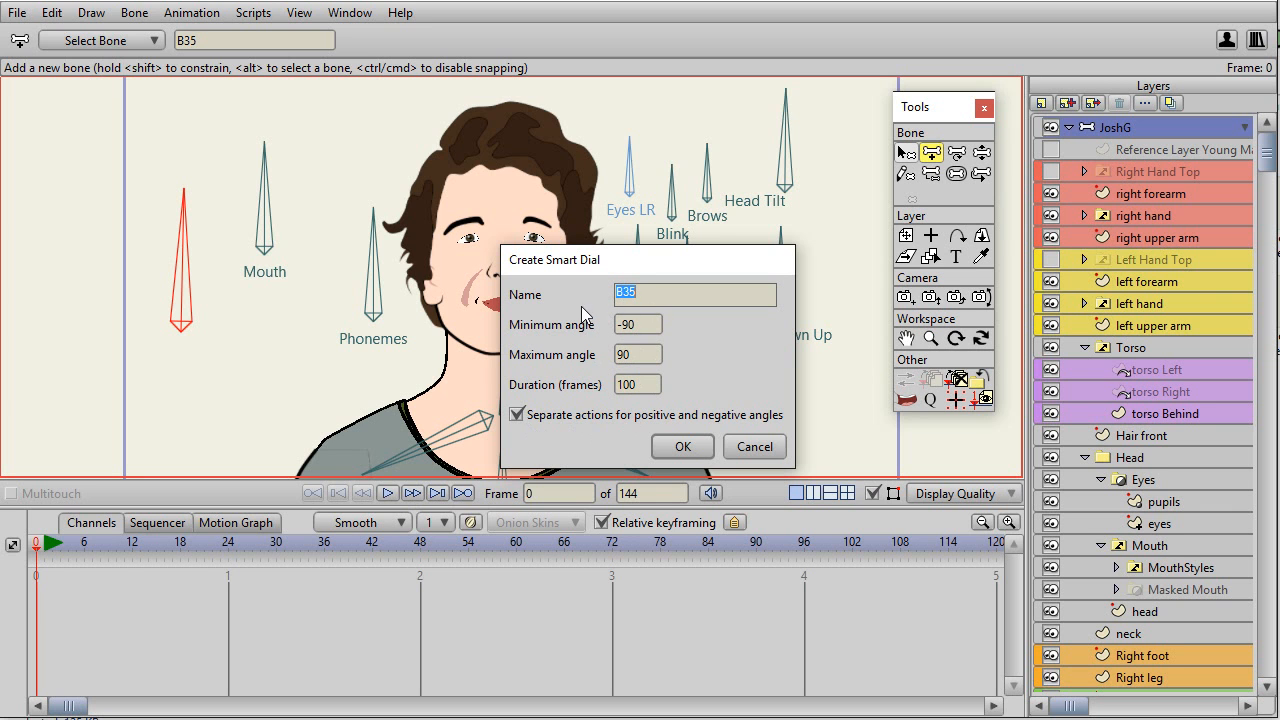
click(693, 451)
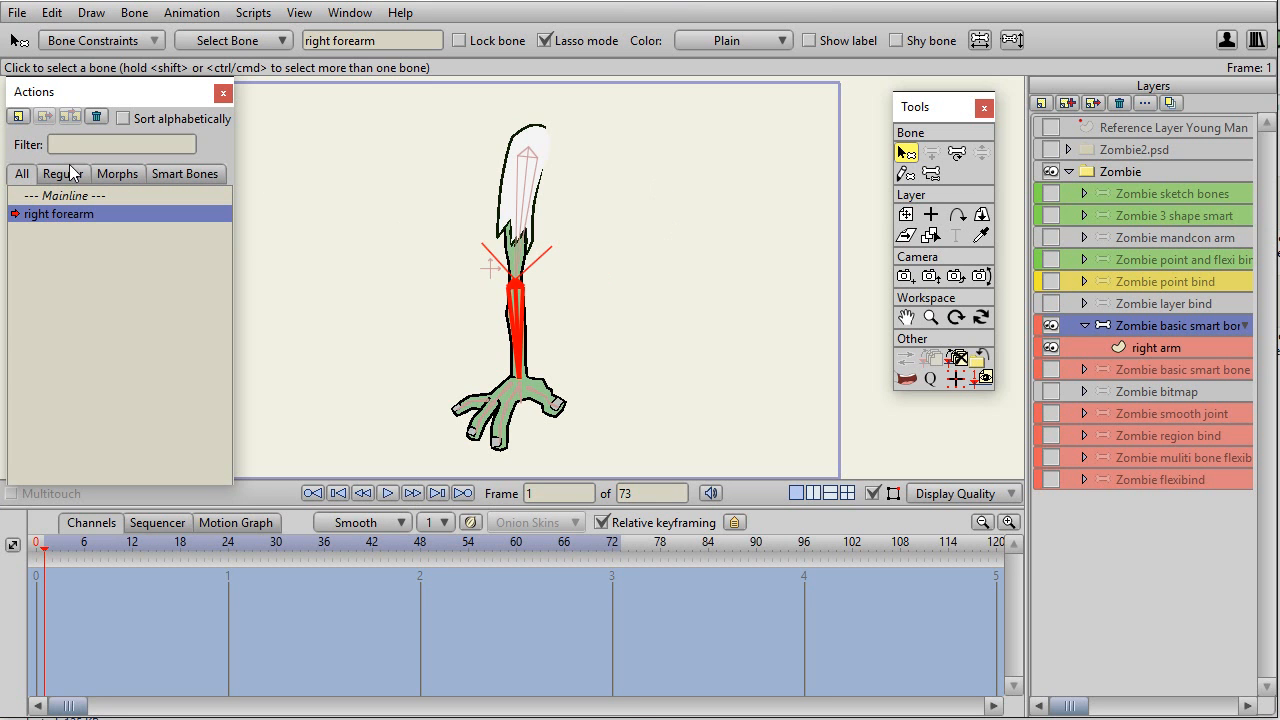
Create a second action for the zombie's forearm bone named "right forearm 2".
click(18, 116)
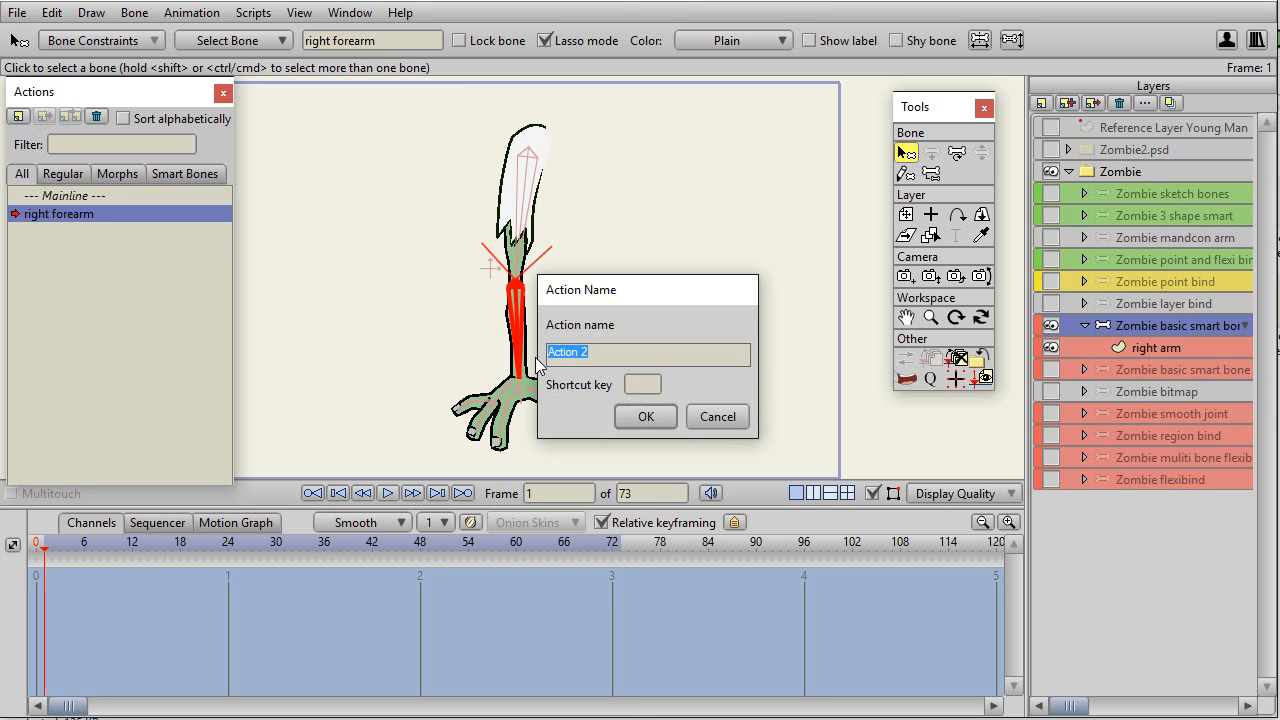
text(right forea)
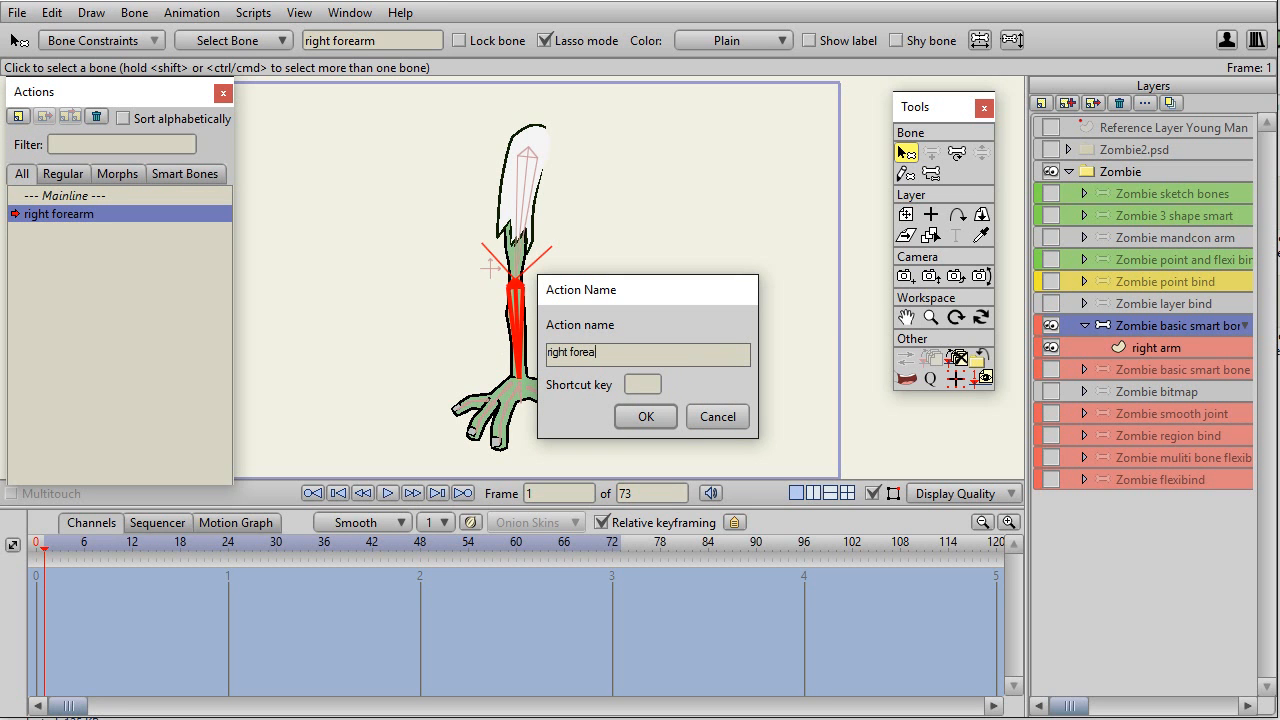
text(mr)
key(BackSpace)
key(BackSpace)
key(BackSpace)
text(rm)
click(647, 428)
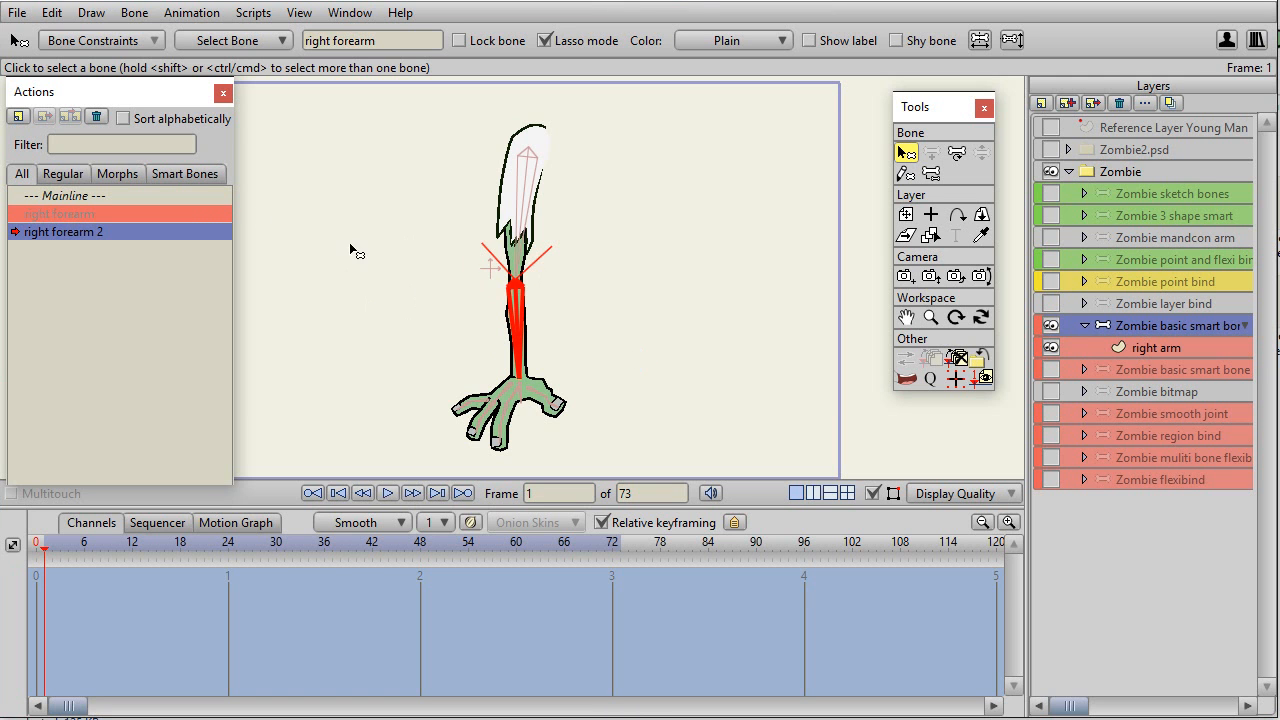
In the right forearm action, rotate the forearm bone upward to an angle of about 138 degrees at frame 24.
click(77, 217)
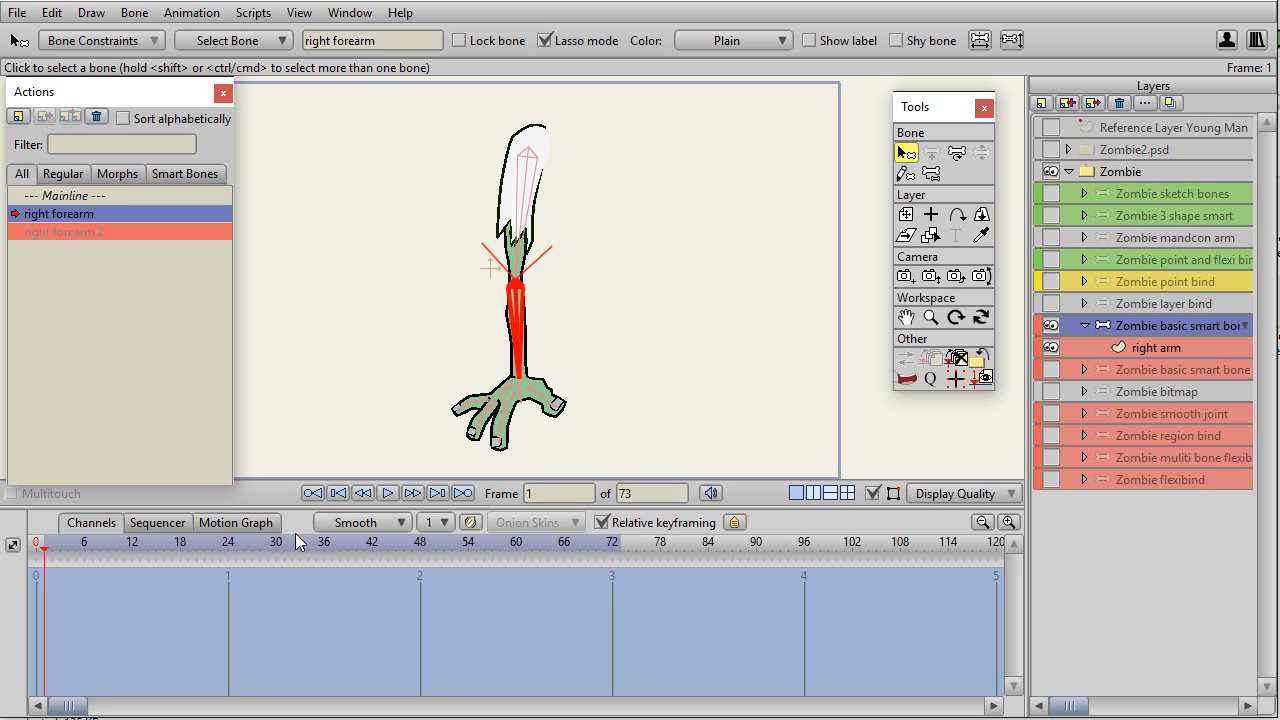
click(230, 549)
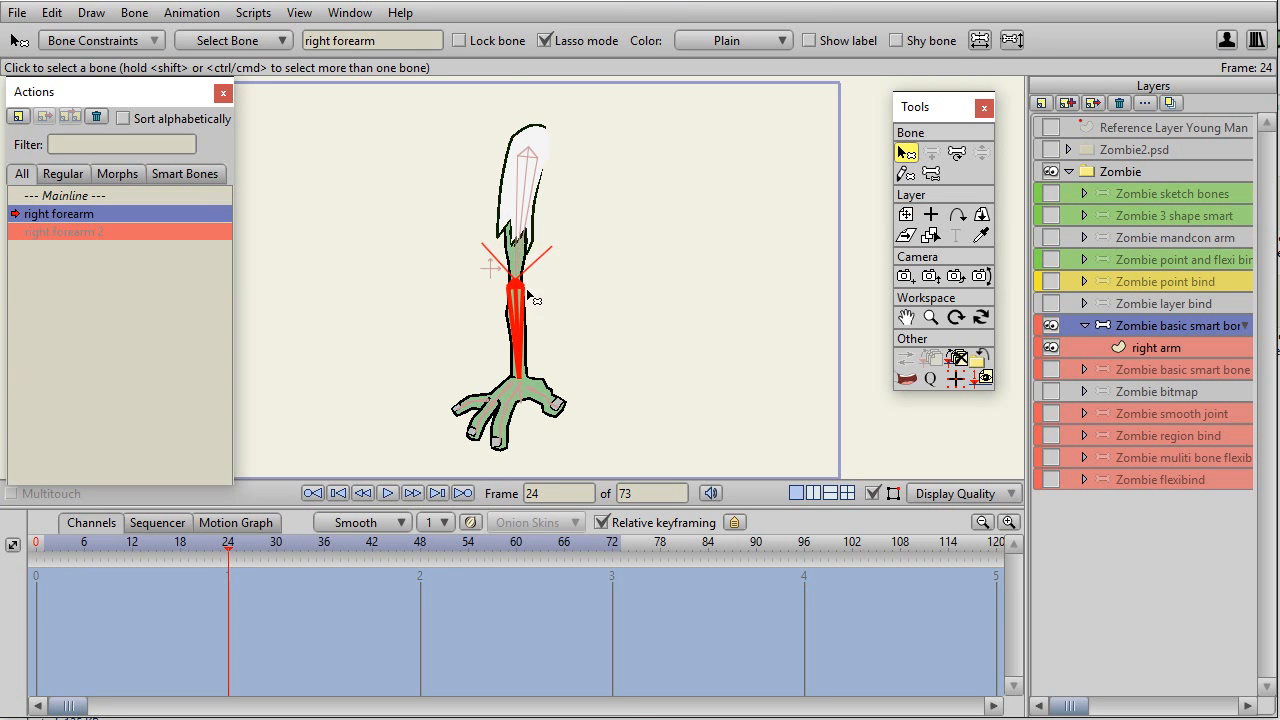
scroll(679, 288, up, 5)
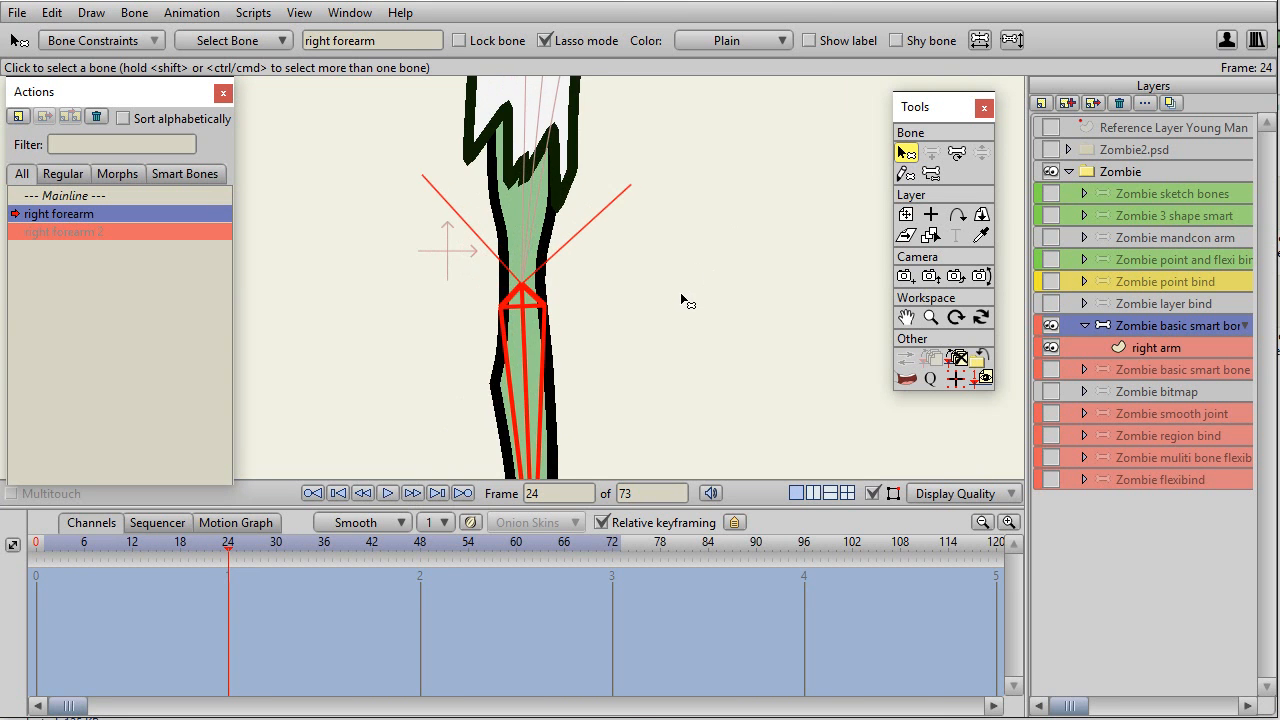
click(957, 155)
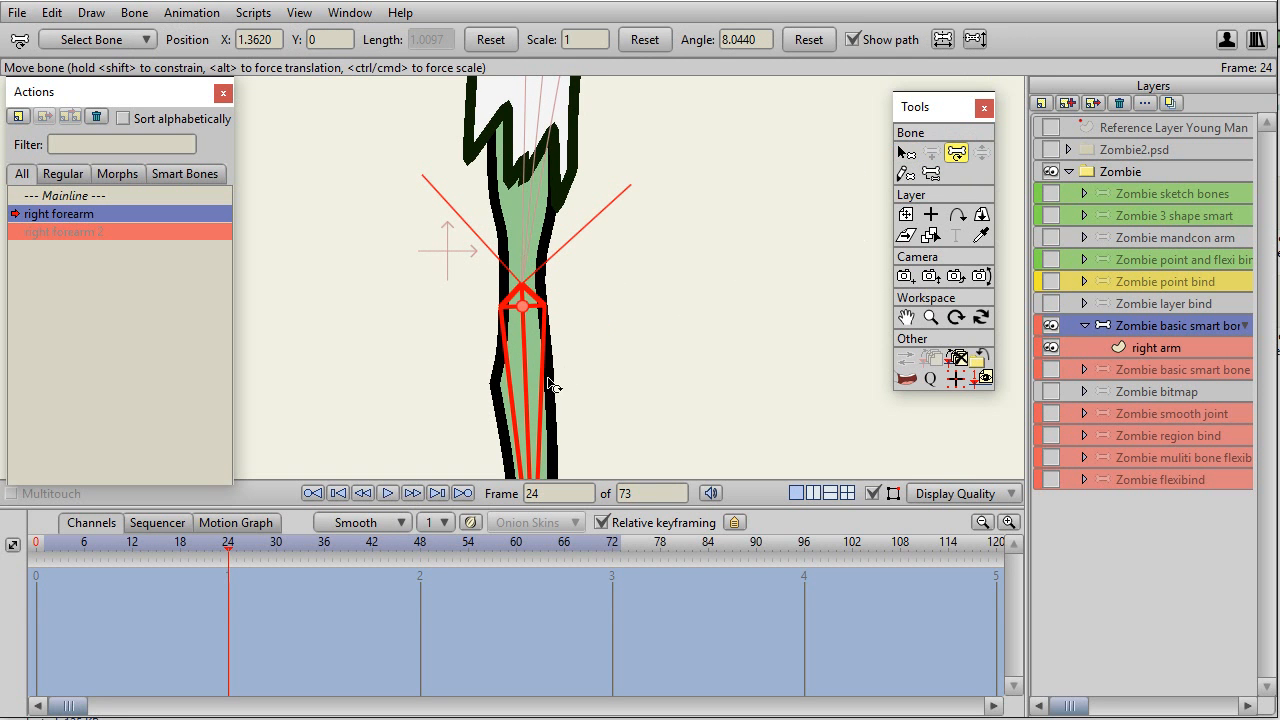
drag(530, 405, 613, 151)
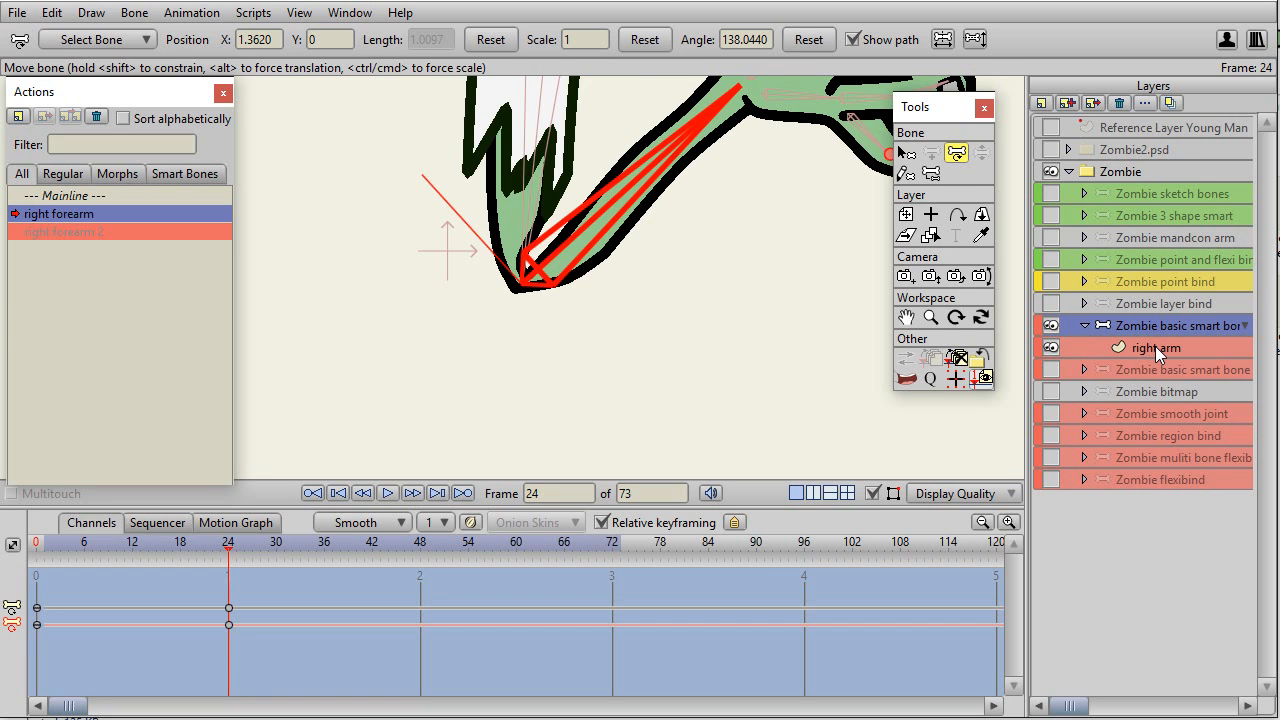
Set the forearm bone's keyframes at frames 0 and 24 in the right forearm action to Linear interpolation.
click(1155, 346)
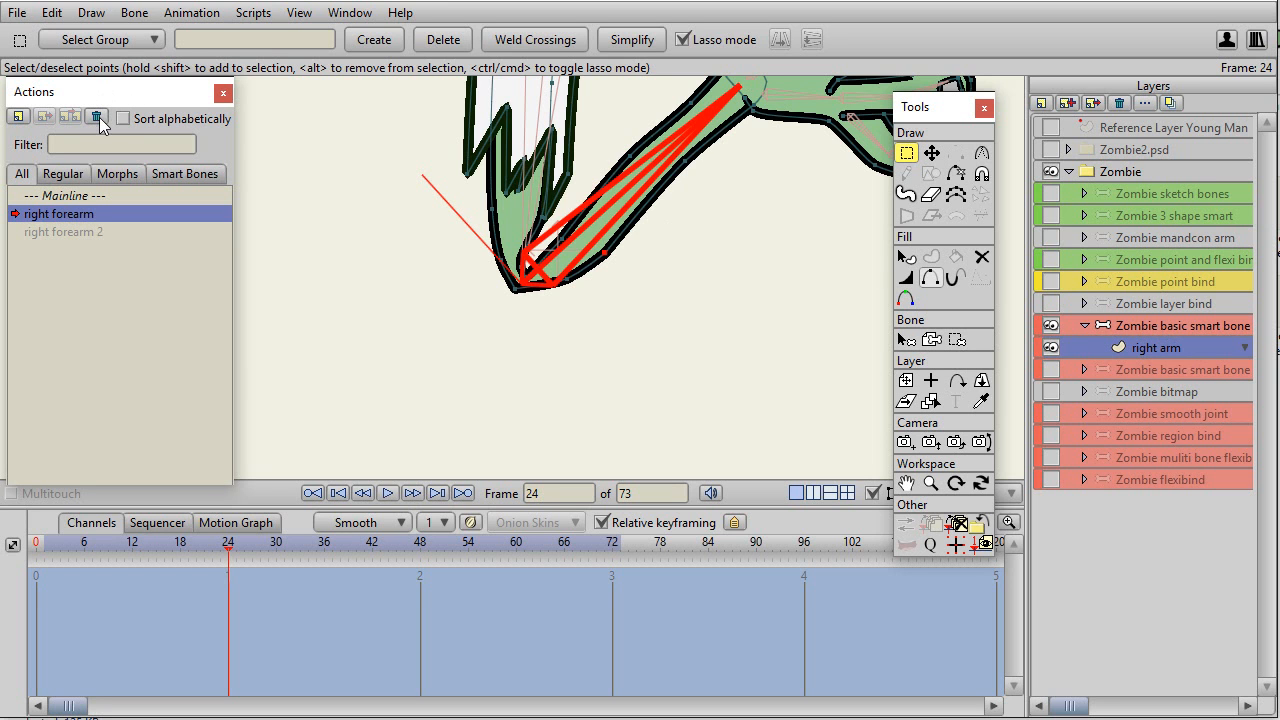
click(1115, 326)
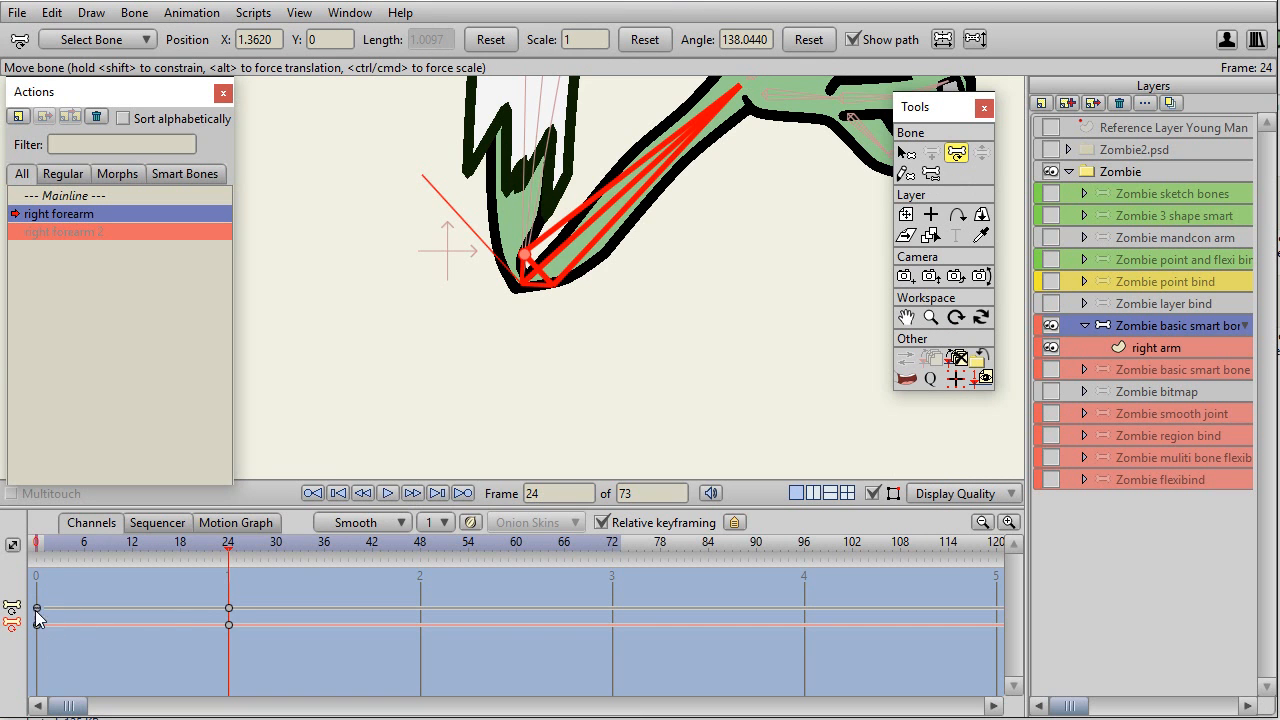
drag(250, 640, 37, 585)
right_click(36, 616)
click(70, 623)
click(357, 523)
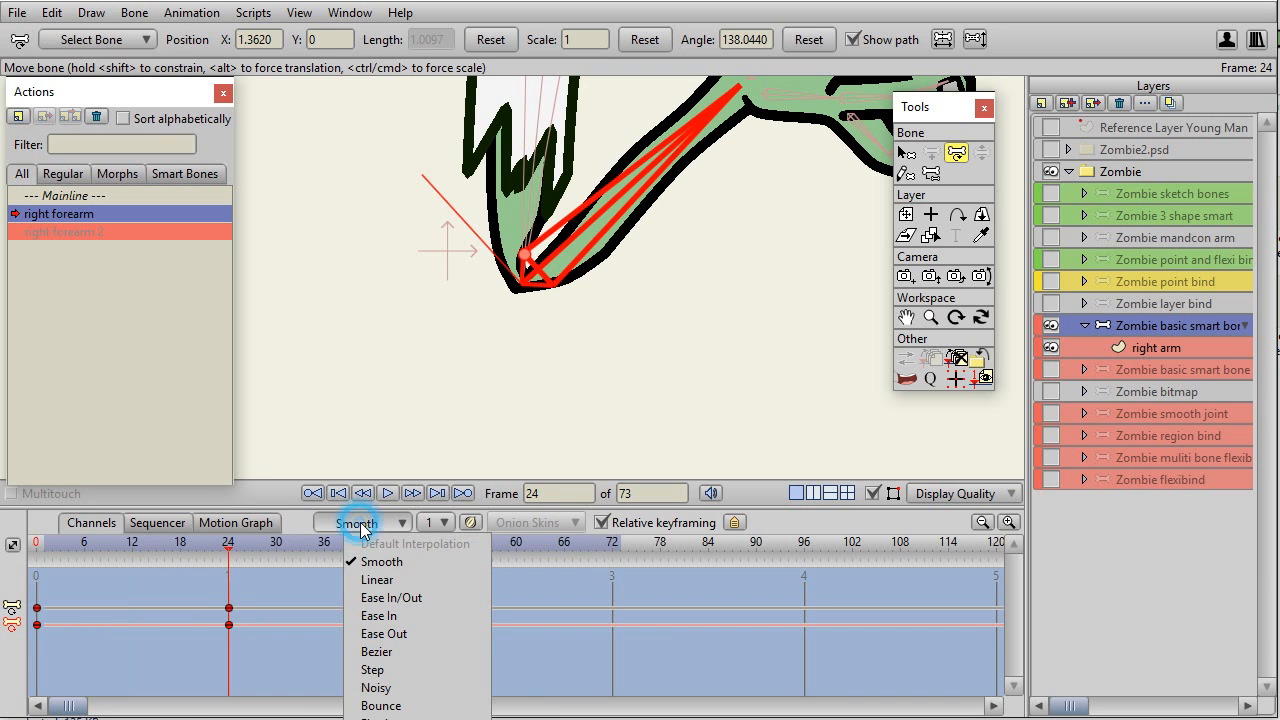
click(377, 580)
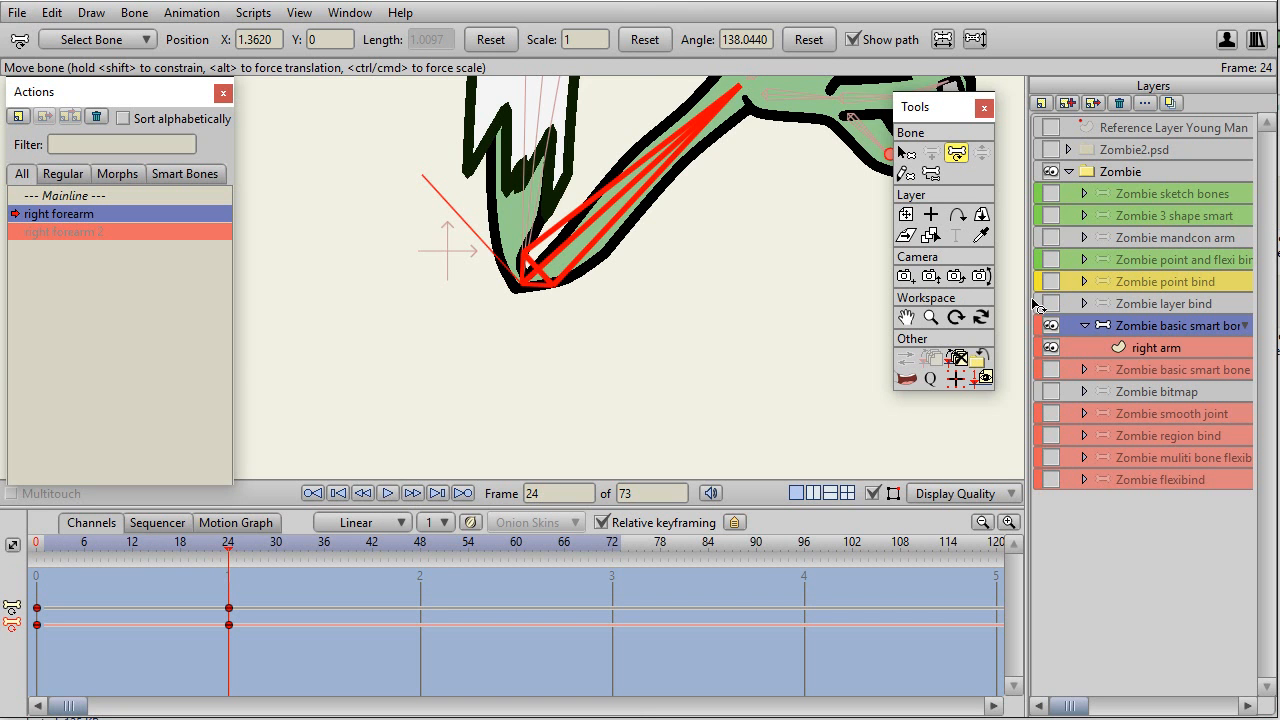
On the right arm layer at frame 24, move the inner elbow points up into a clean crease and the outer elbow points outward.
click(1172, 351)
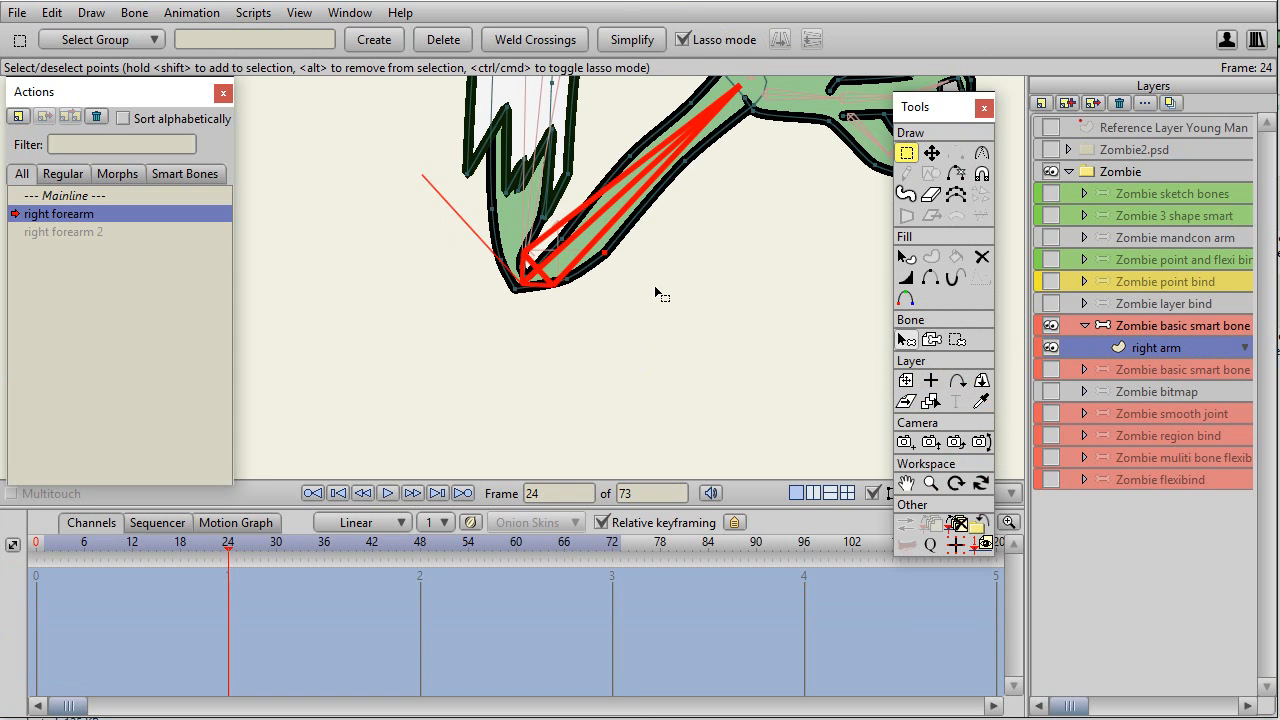
scroll(712, 320, up, 5)
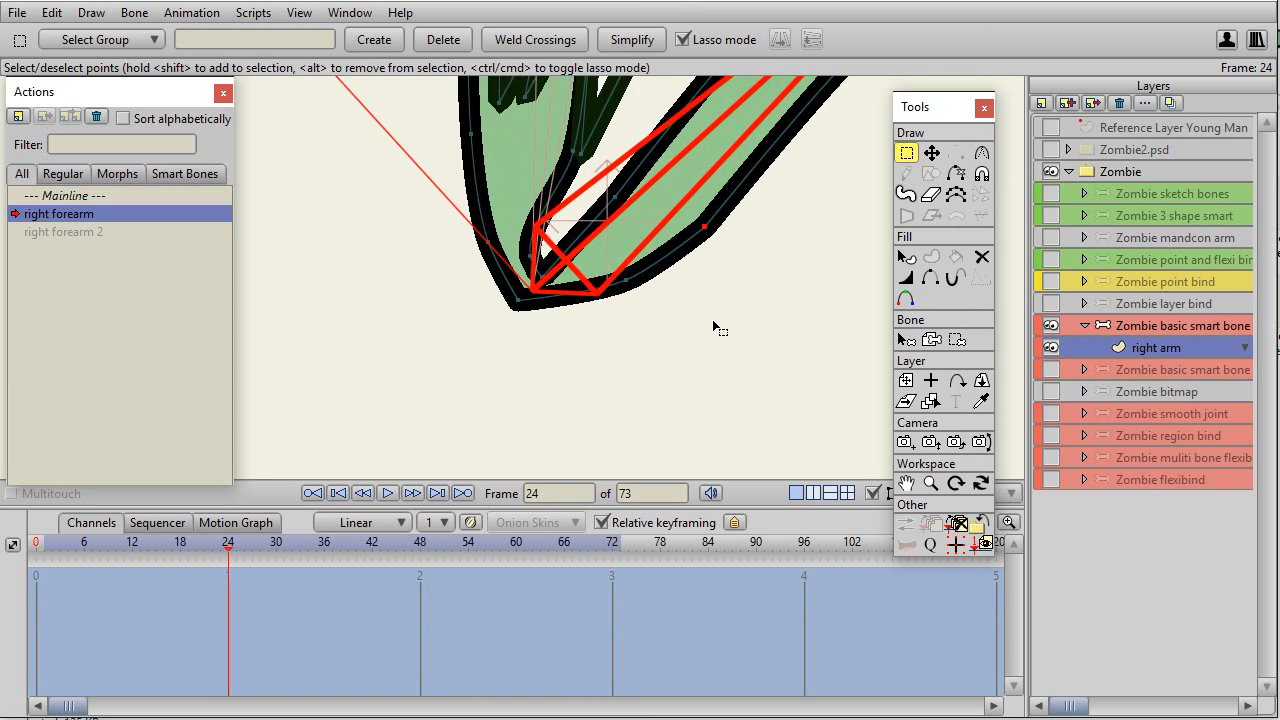
drag(721, 330, 623, 432)
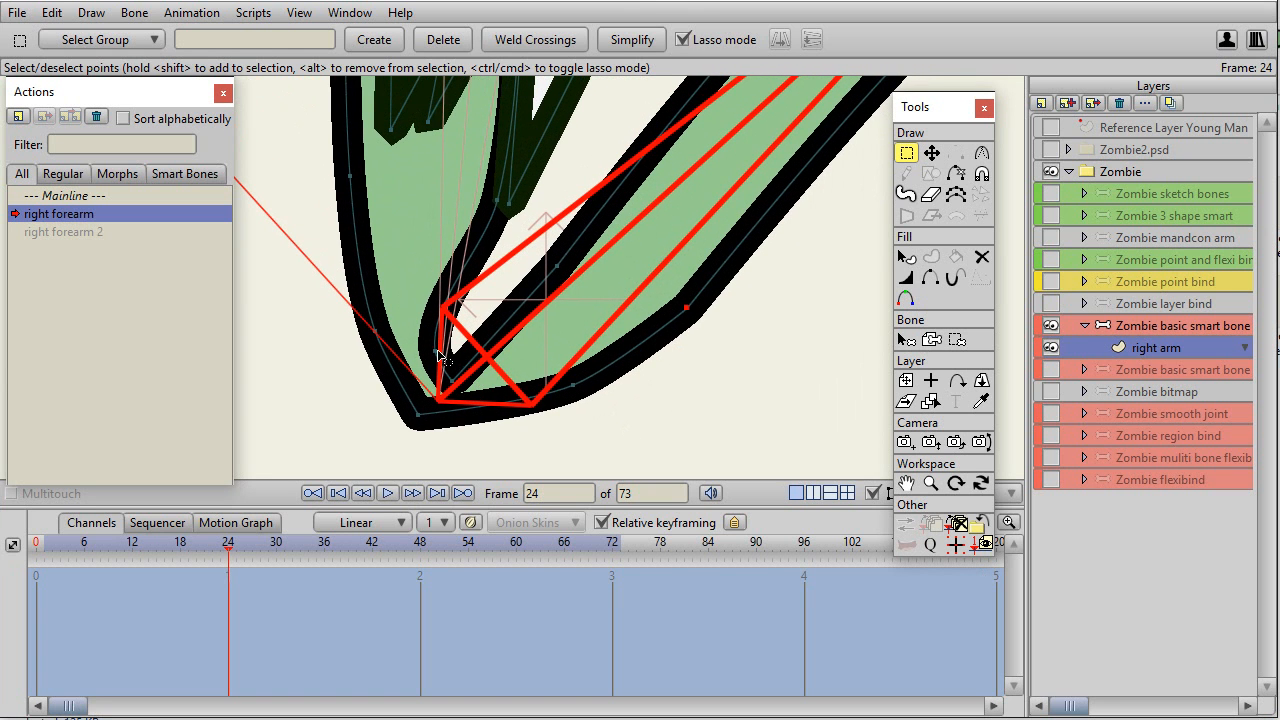
key(t)
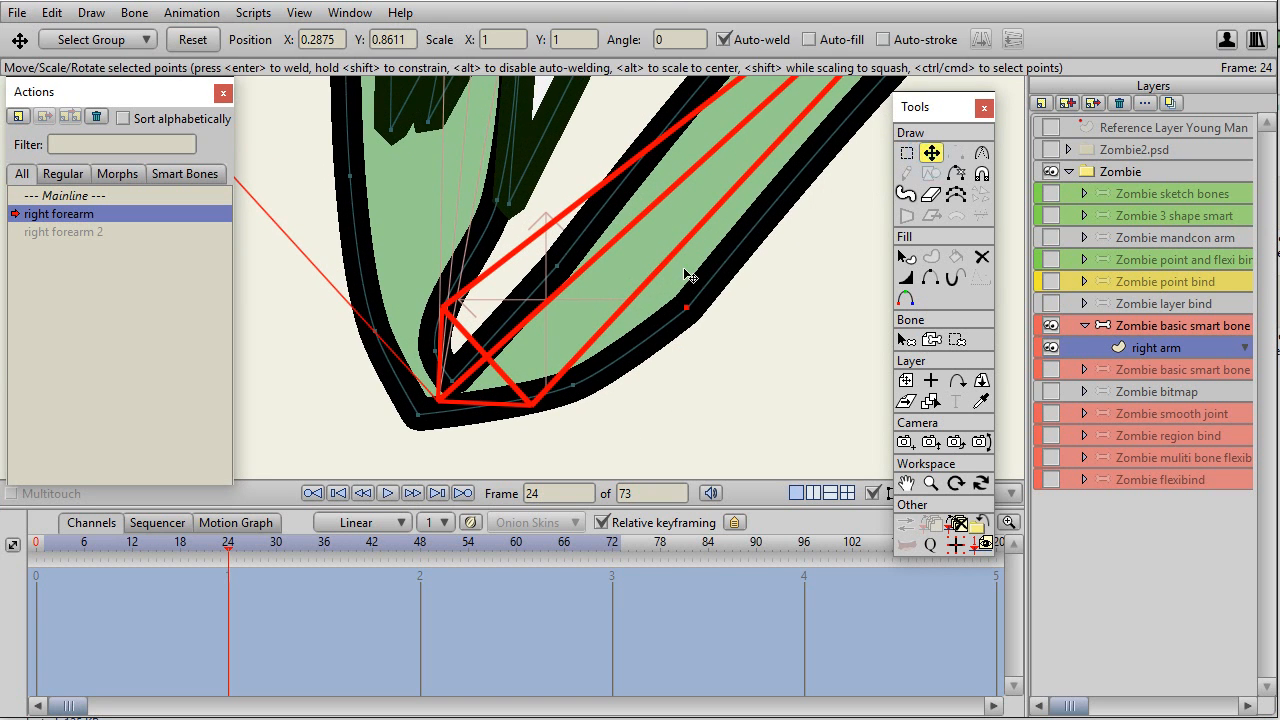
drag(452, 343, 516, 323)
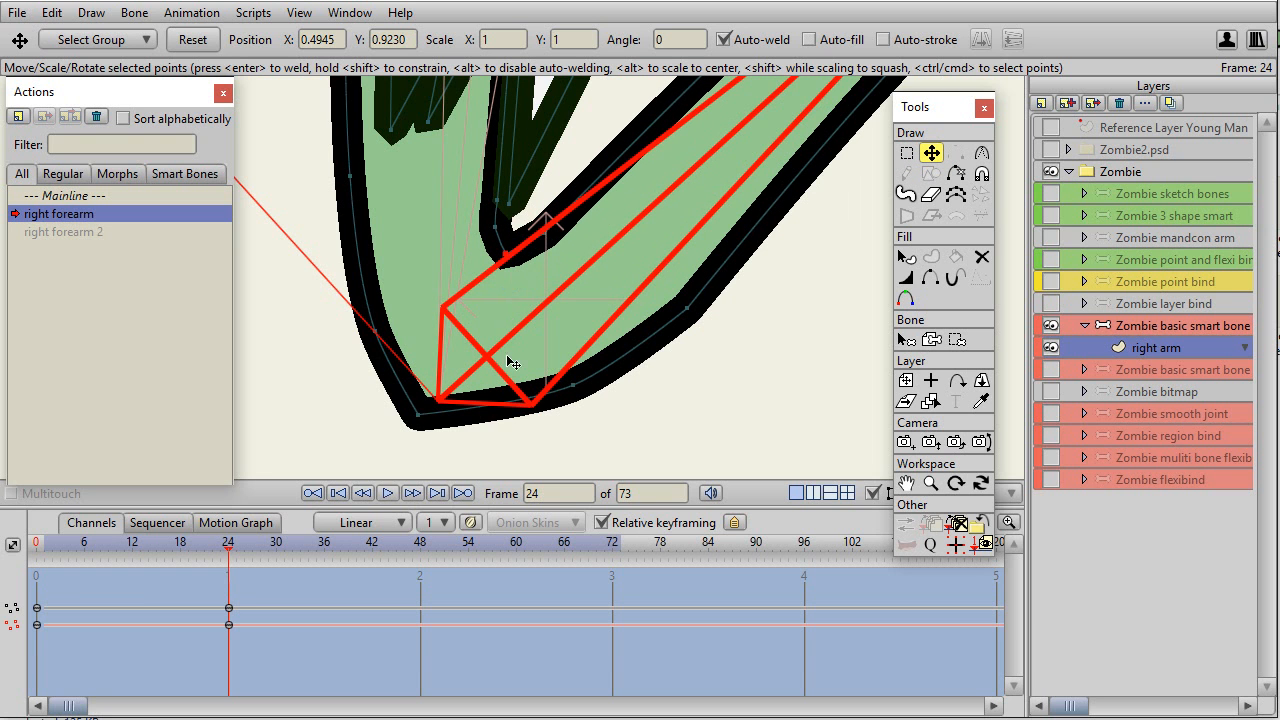
drag(418, 414, 404, 452)
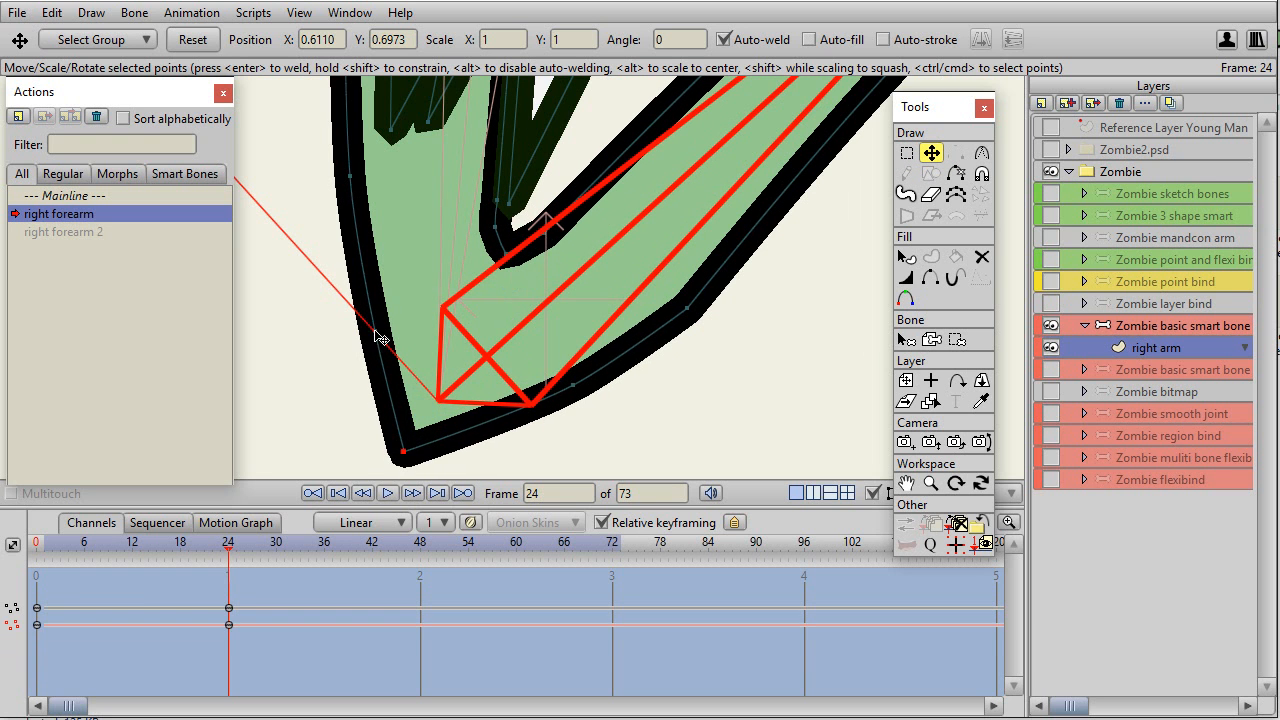
drag(375, 331, 371, 331)
drag(572, 386, 580, 408)
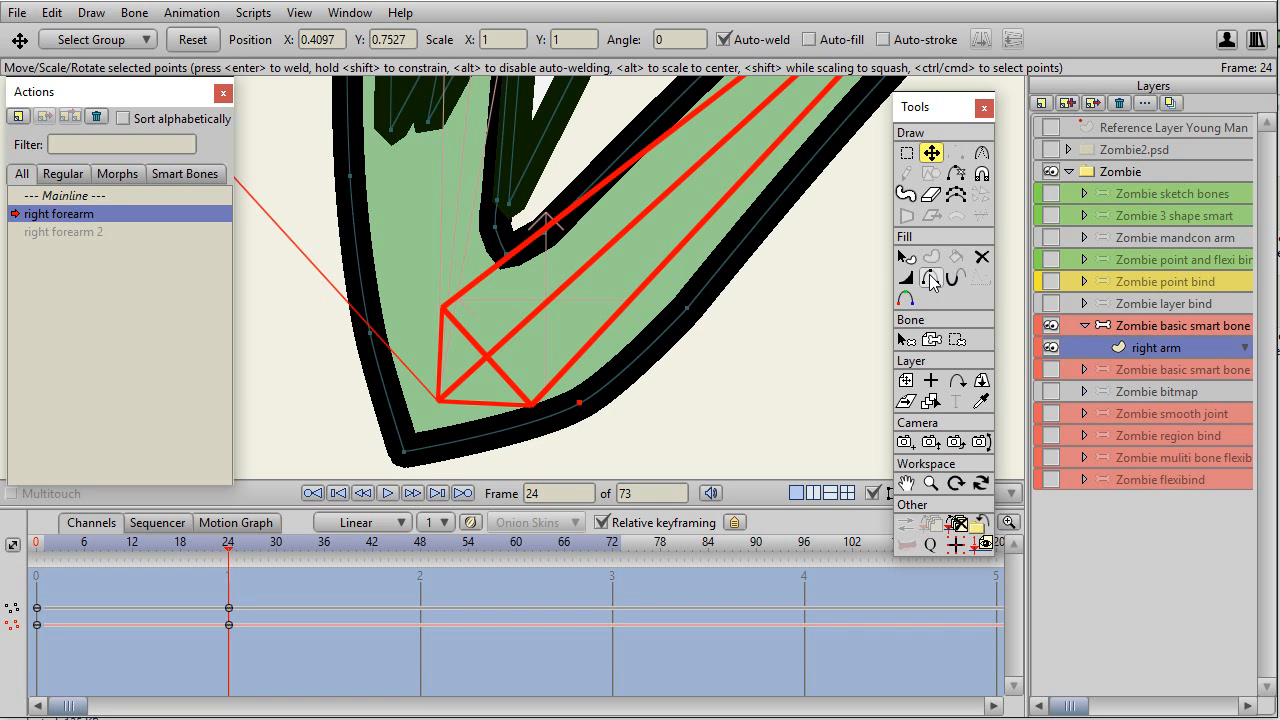
Round the outer elbow tip to a curvature of about 0.31 and nudge its neighbouring points outward to smooth the outline.
click(981, 152)
drag(403, 451, 716, 476)
click(412, 458)
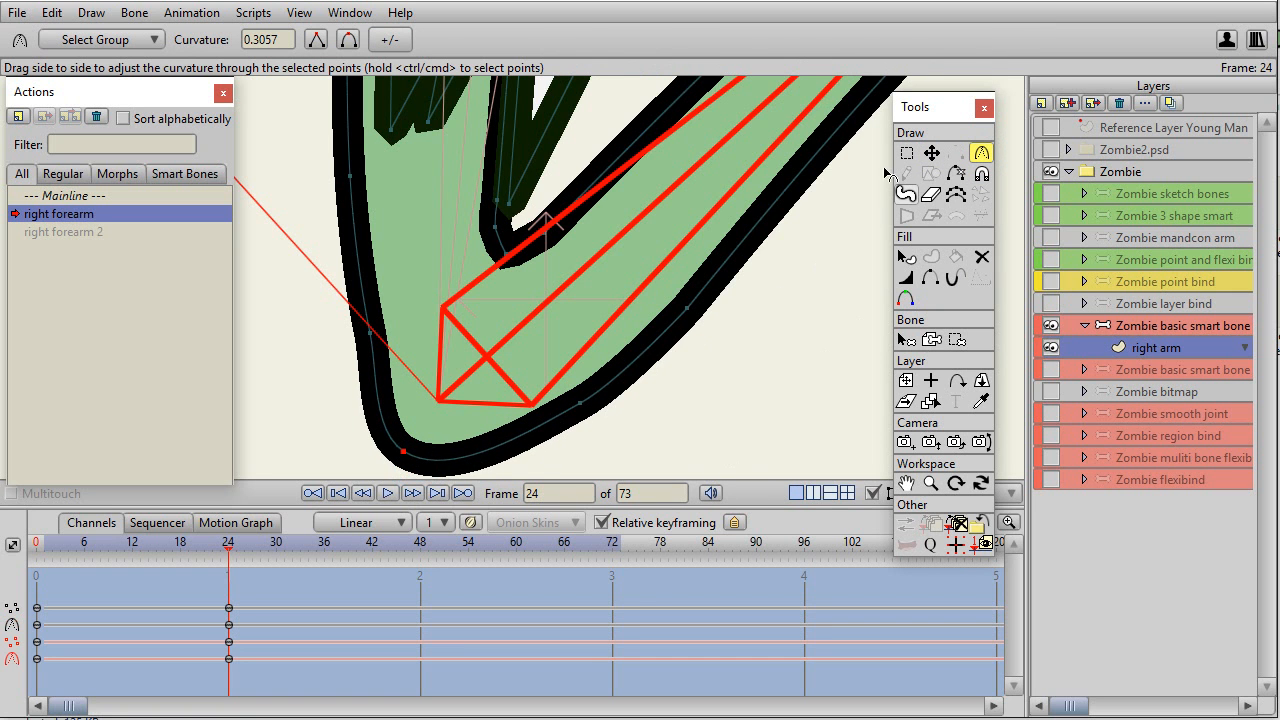
click(931, 152)
drag(575, 404, 578, 416)
drag(369, 338, 361, 340)
click(497, 227)
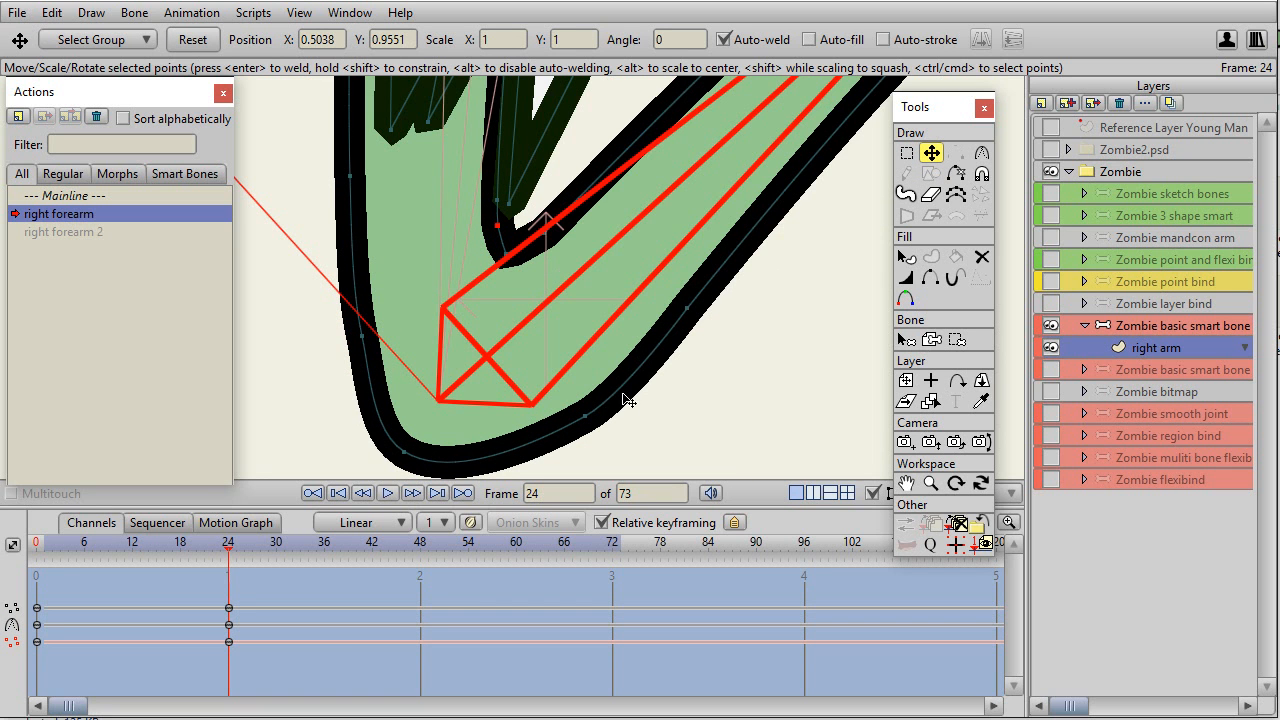
At frame 16 of the right forearm action, reposition the inner elbow point to tighten the crease, and scrub through to frame 24.
click(228, 557)
drag(228, 557, 196, 544)
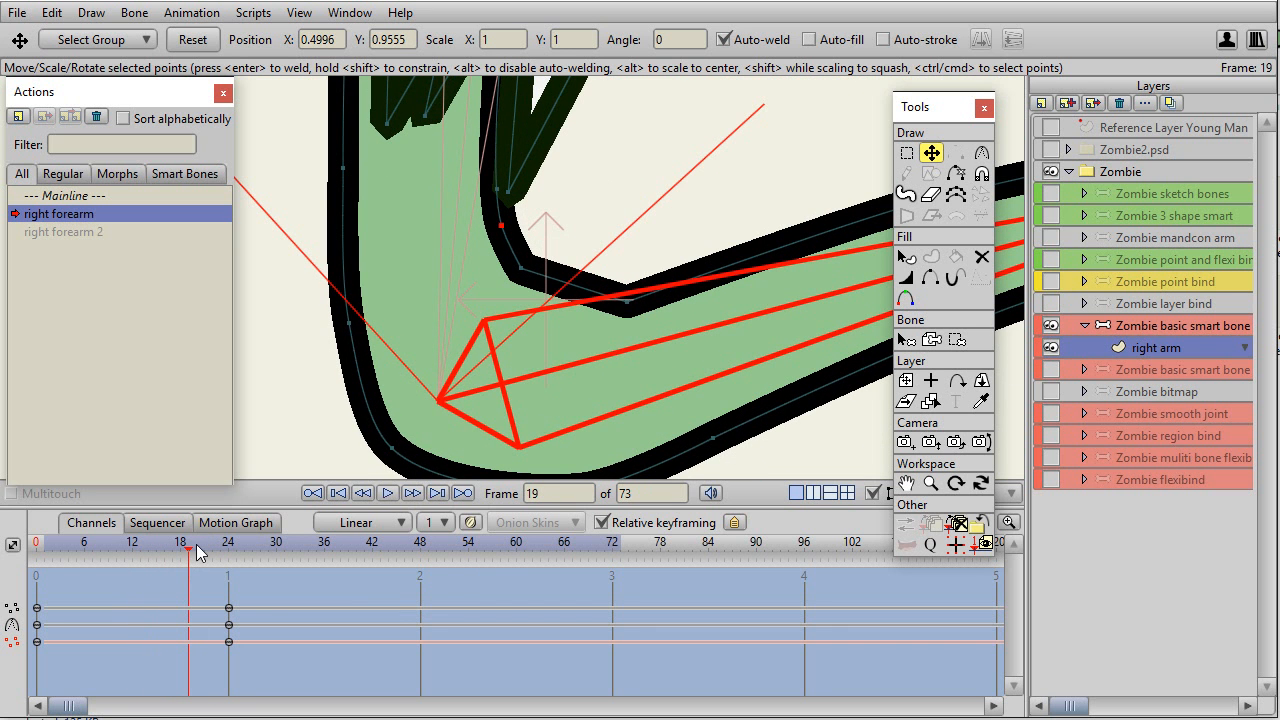
scroll(672, 255, down, 2)
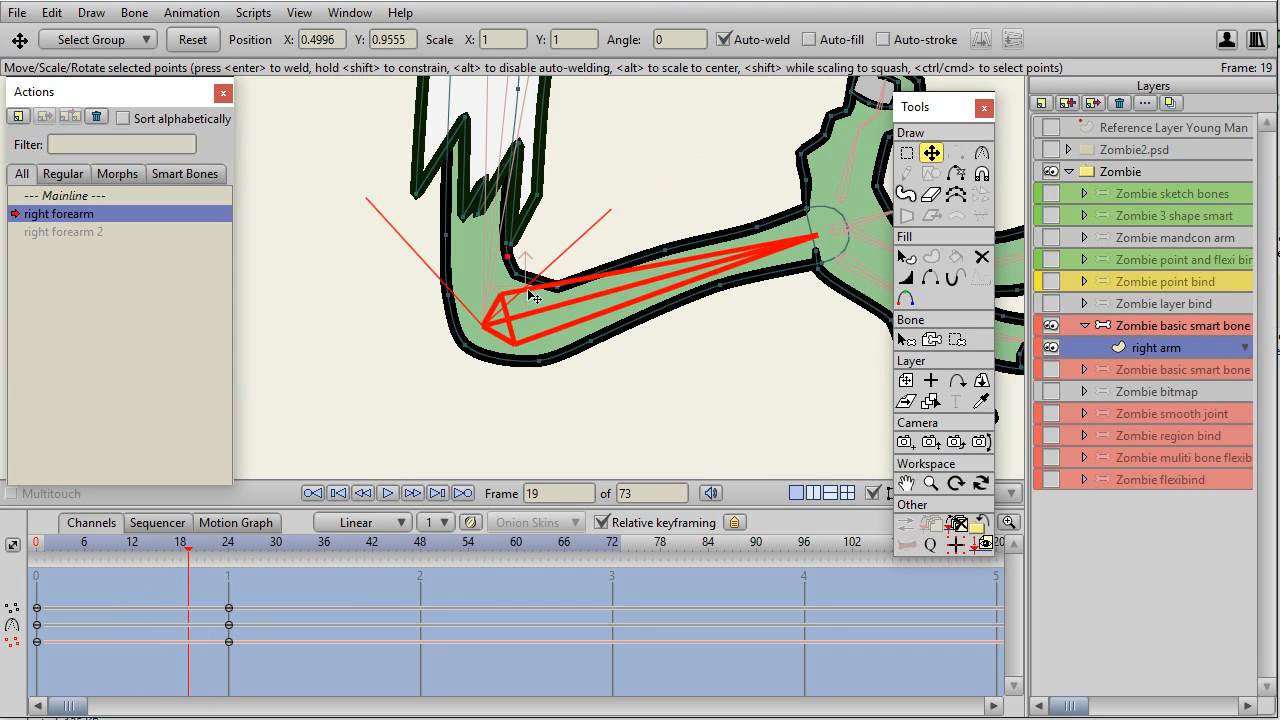
drag(198, 557, 167, 565)
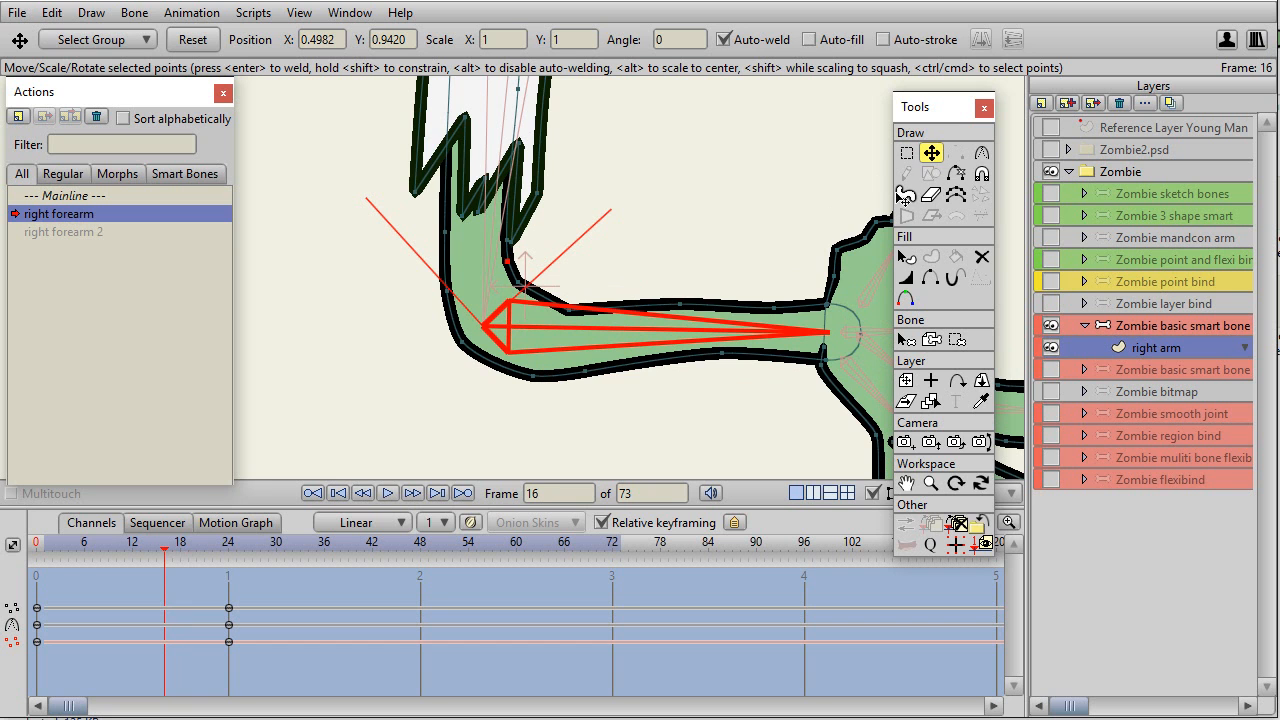
mouse_move(523, 288)
mouse_down()
mouse_move(530, 305)
mouse_move(535, 296)
mouse_up()
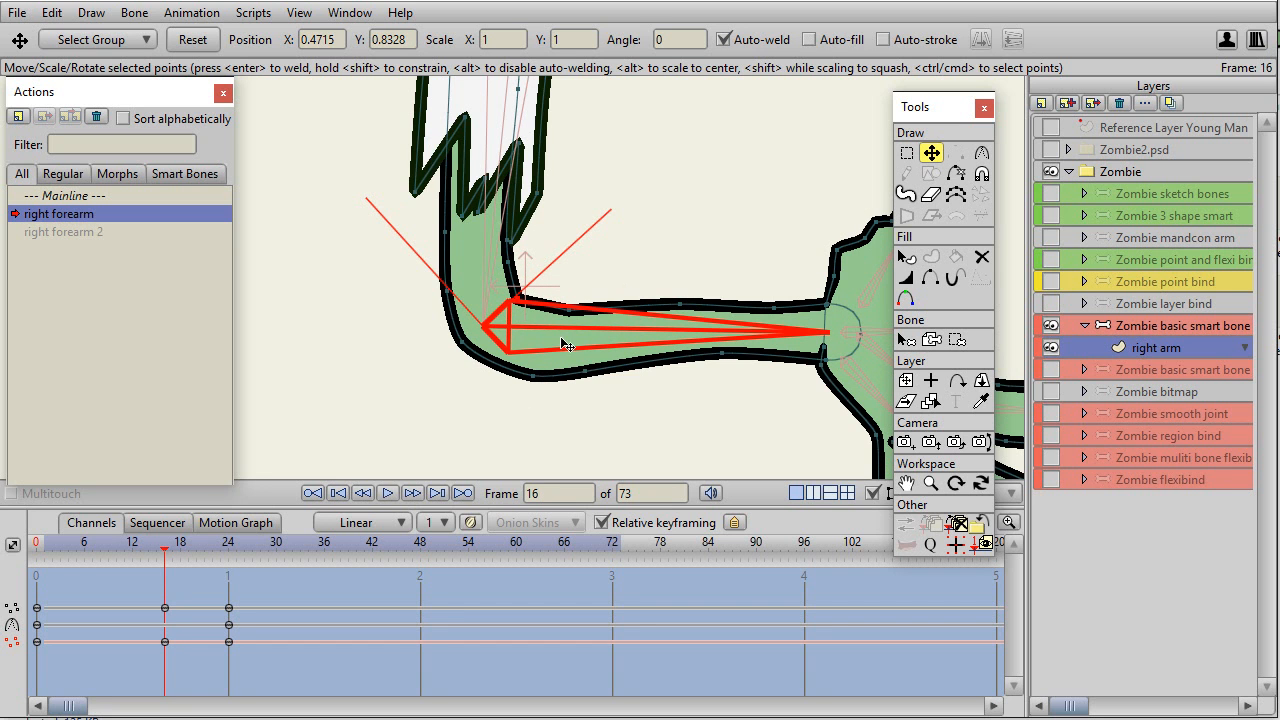
drag(164, 548, 167, 628)
click(510, 260)
drag(521, 300, 513, 308)
mouse_move(167, 562)
mouse_down()
mouse_move(251, 562)
mouse_move(40, 567)
mouse_move(179, 572)
mouse_up()
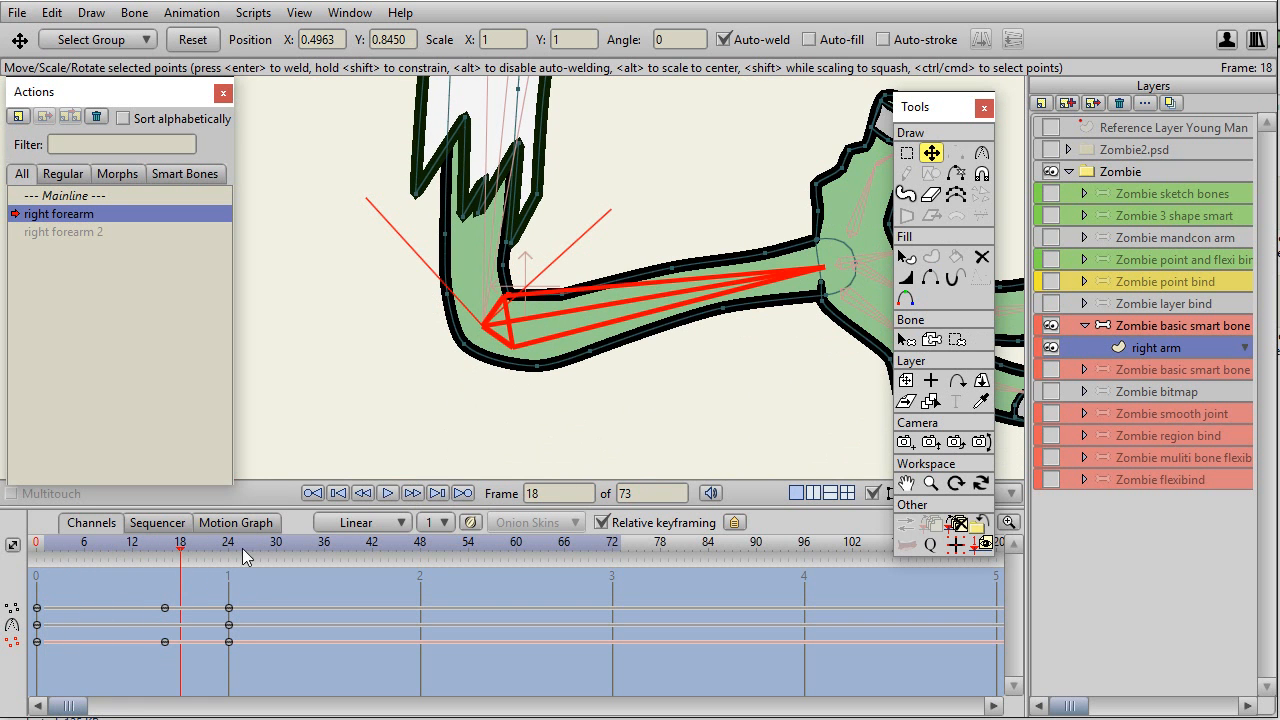
drag(182, 552, 232, 558)
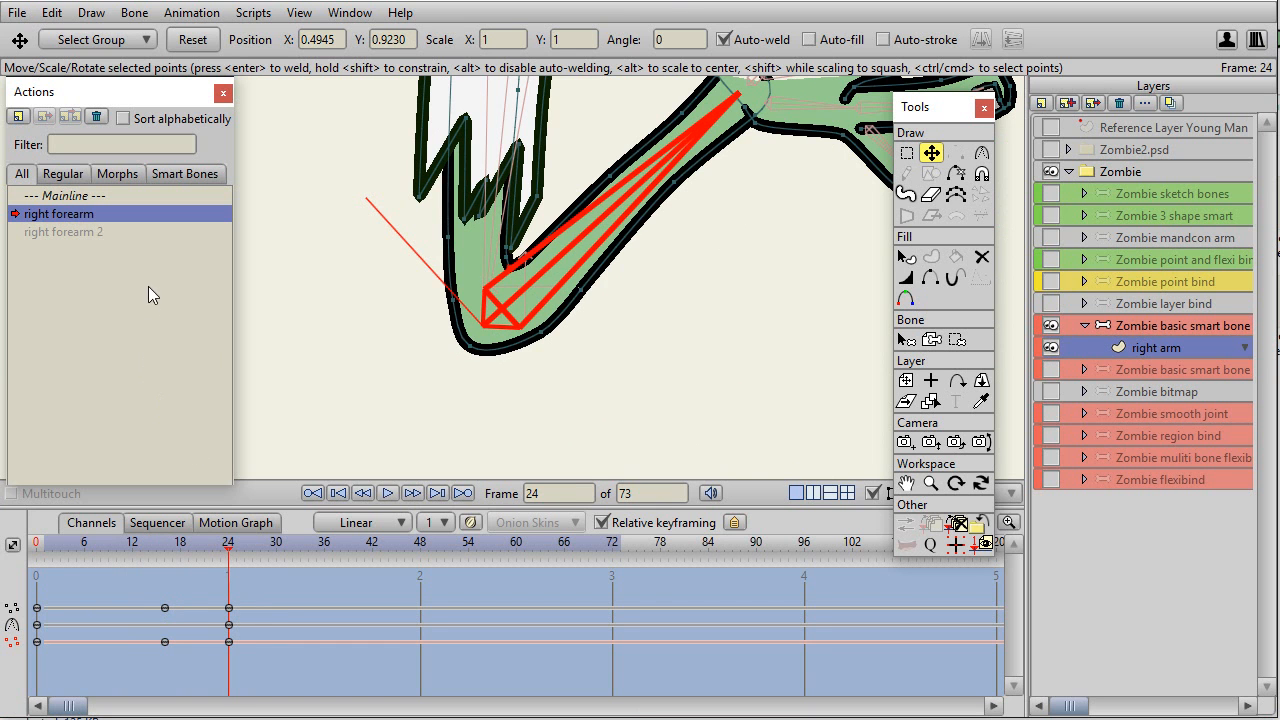
In the right forearm 2 action, rotate the forearm bone the opposite way to about -132 degrees, keyed at frame 24.
double_click(81, 231)
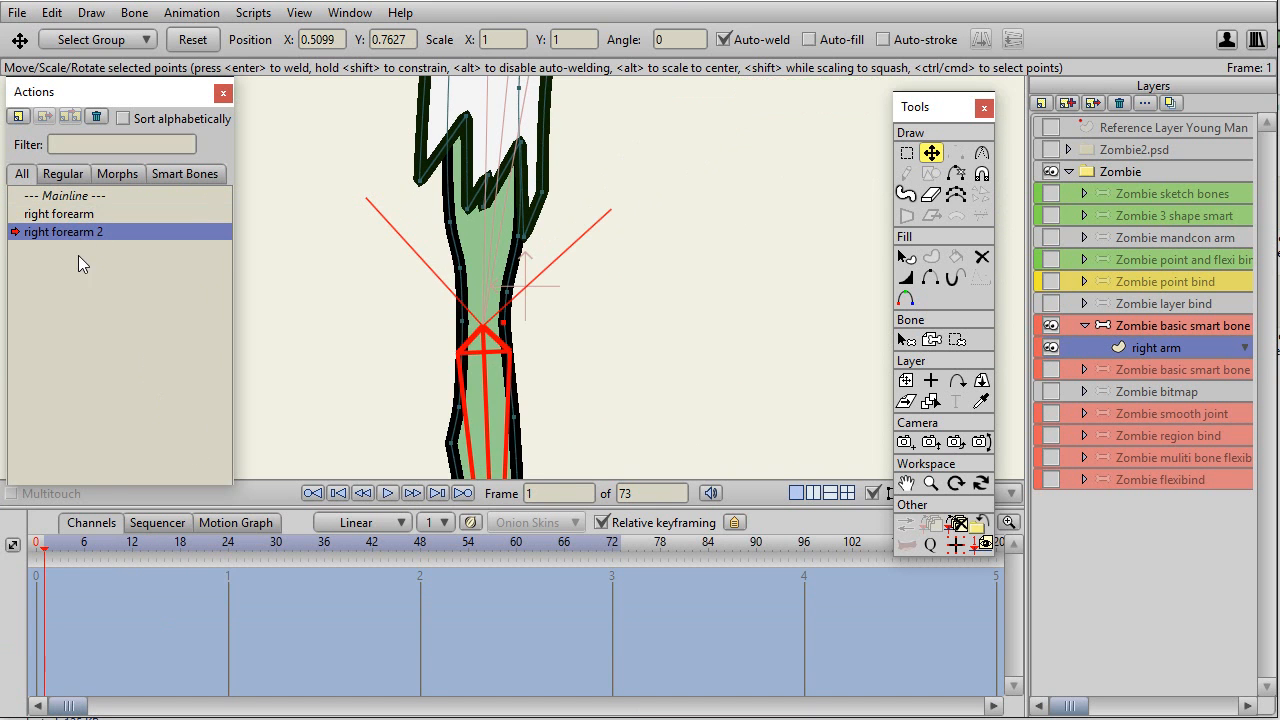
click(1218, 325)
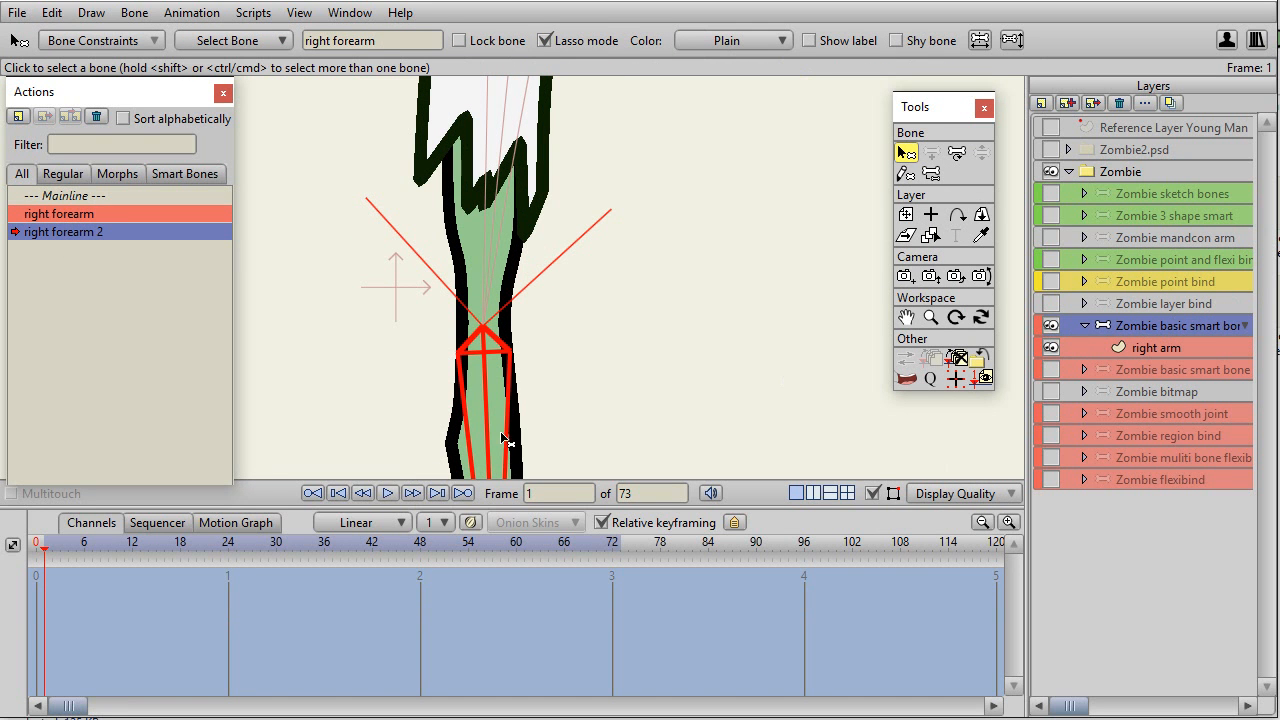
click(956, 152)
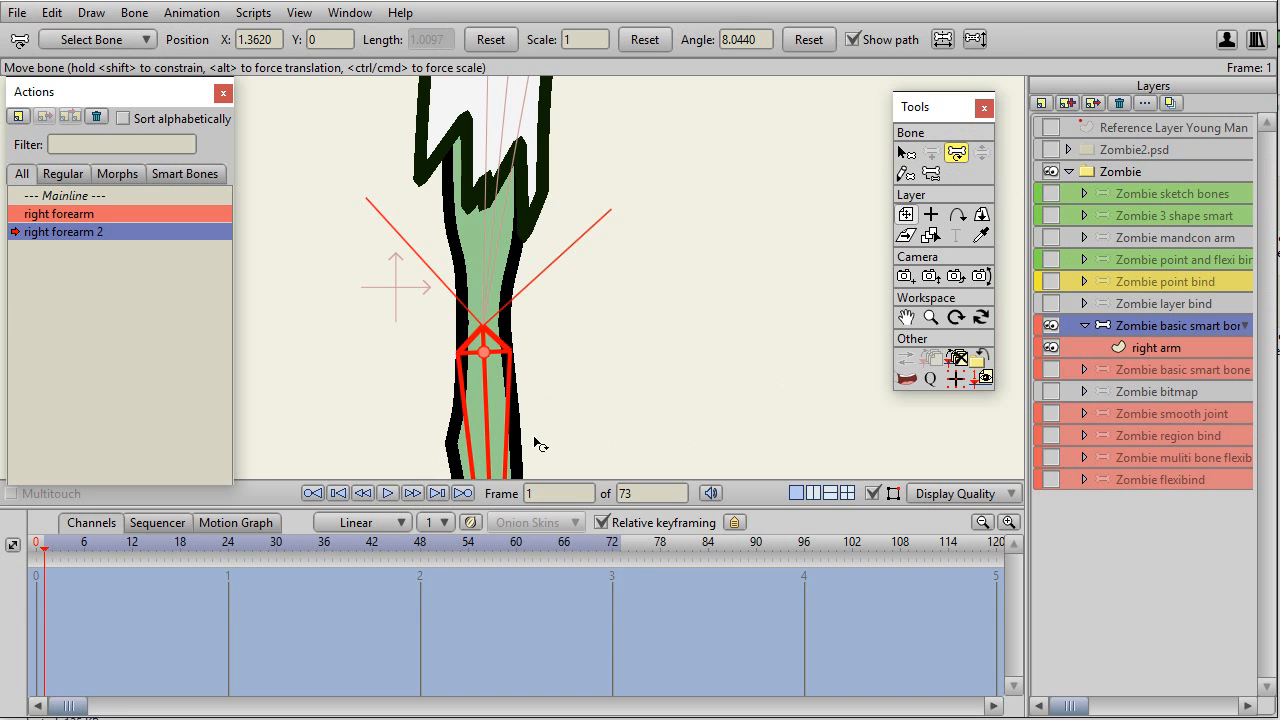
click(497, 452)
drag(497, 452, 428, 252)
click(517, 256)
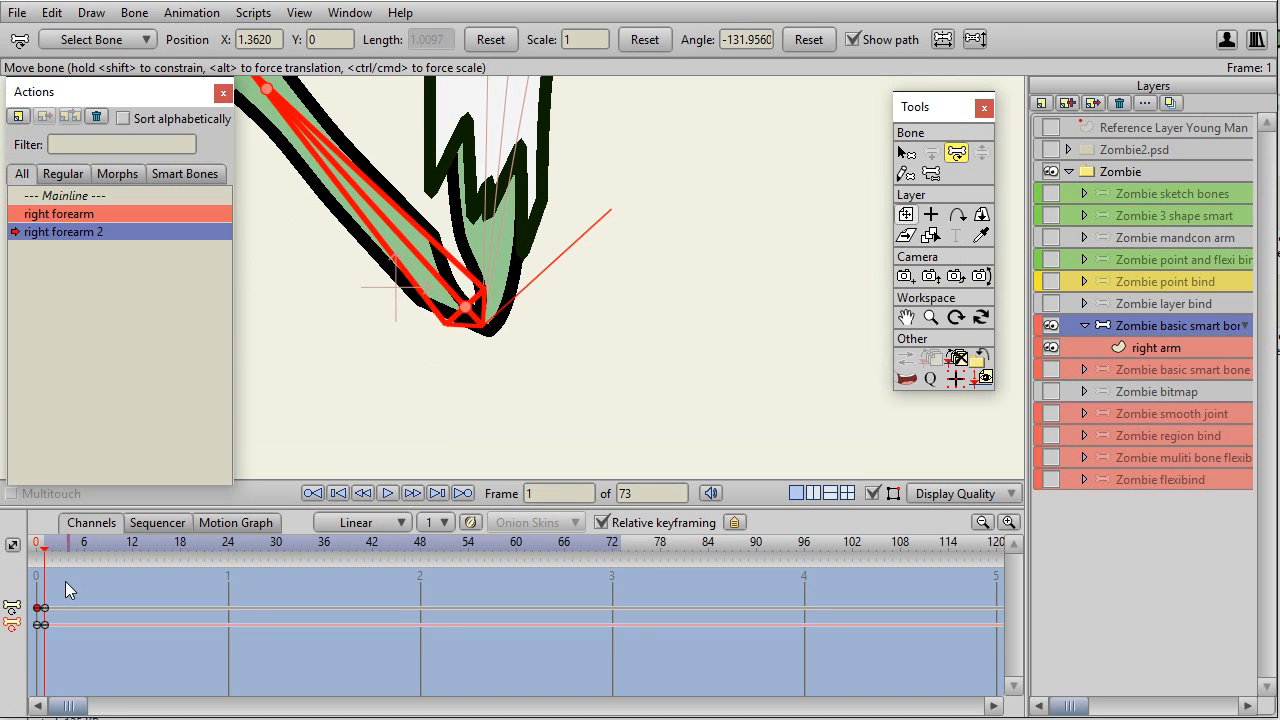
drag(47, 608, 229, 609)
drag(44, 552, 196, 563)
mouse_move(225, 568)
mouse_down()
mouse_move(30, 572)
mouse_move(230, 573)
mouse_up()
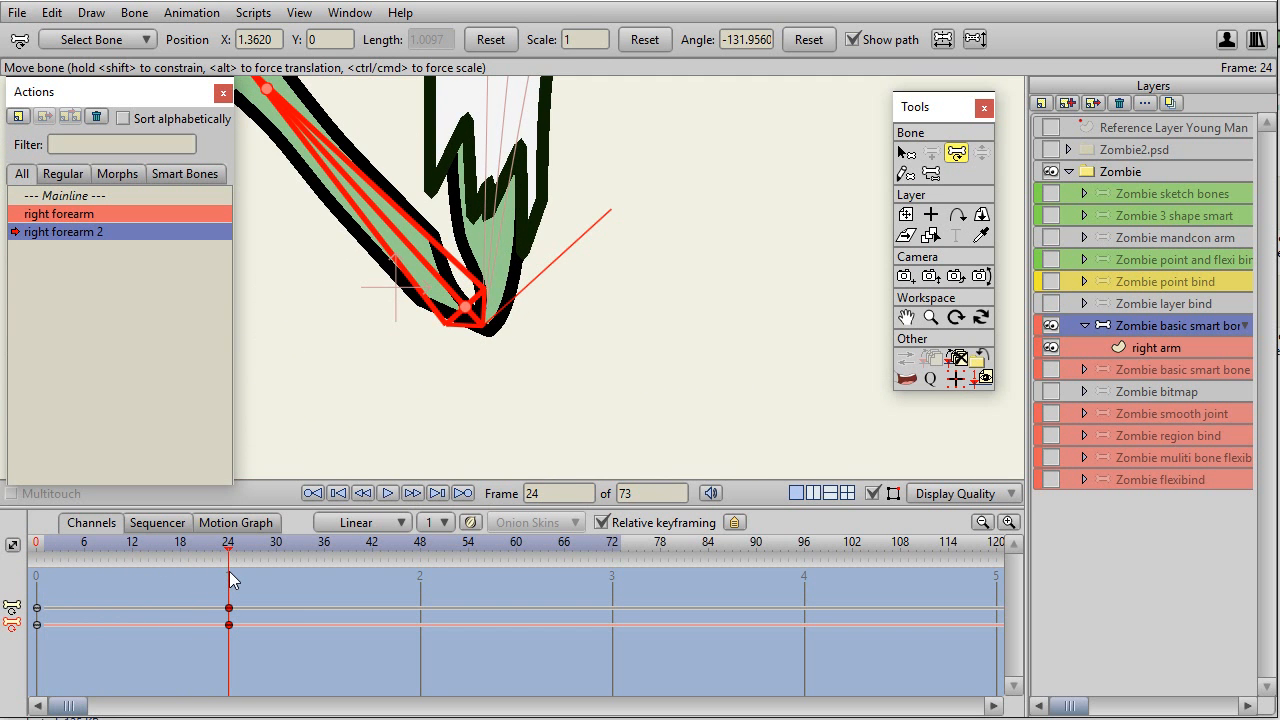
On the right arm layer at frame 24, move the inner elbow point up into a crease and the outer elbow tip downward.
scroll(556, 281, up, 2)
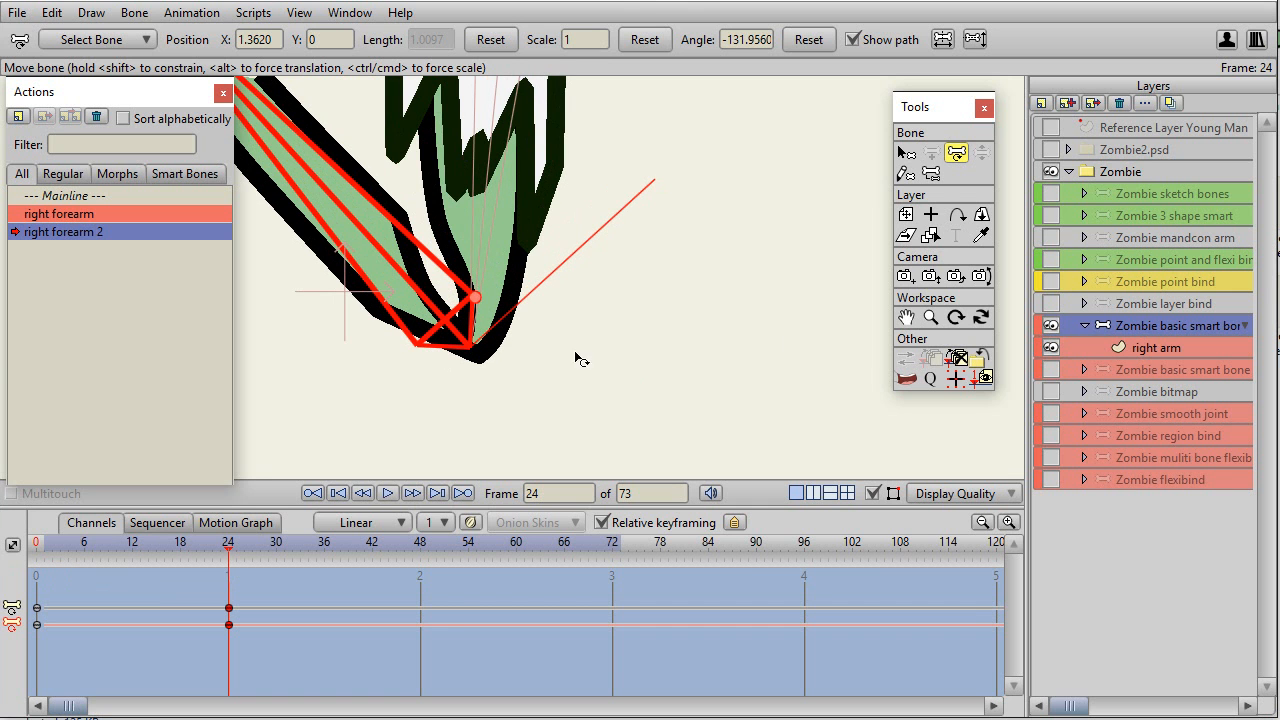
click(1155, 347)
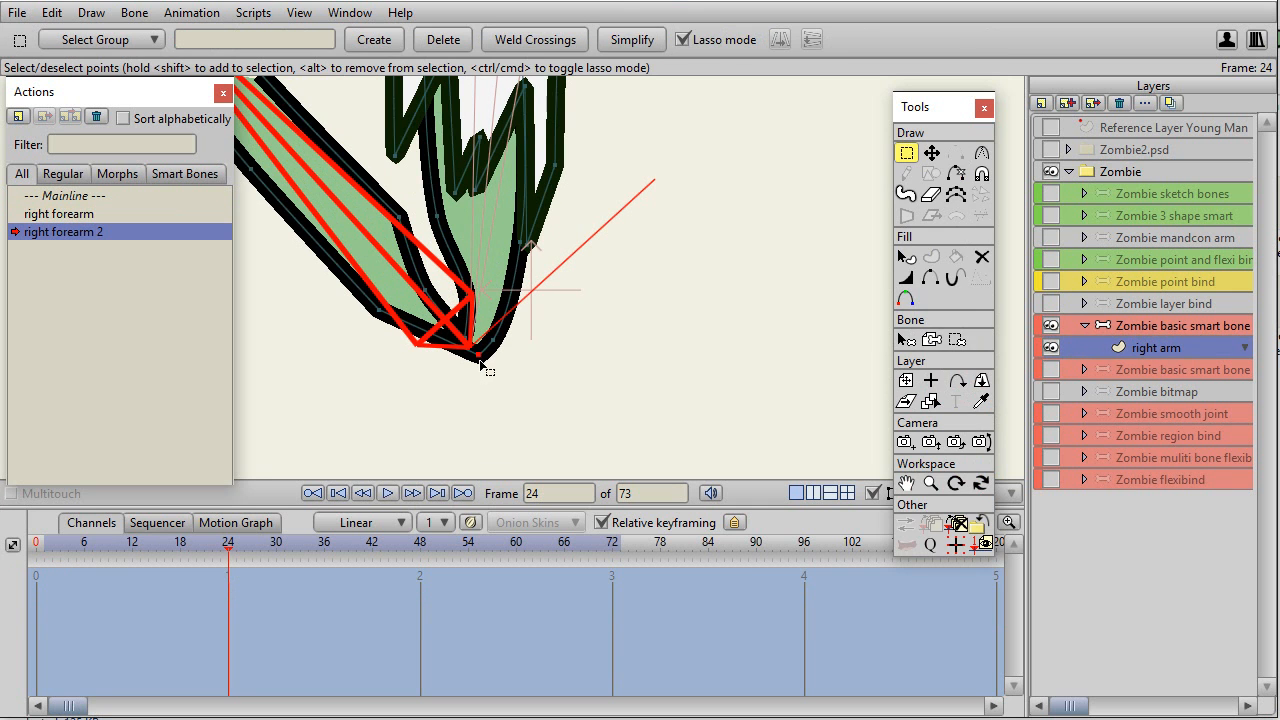
click(931, 152)
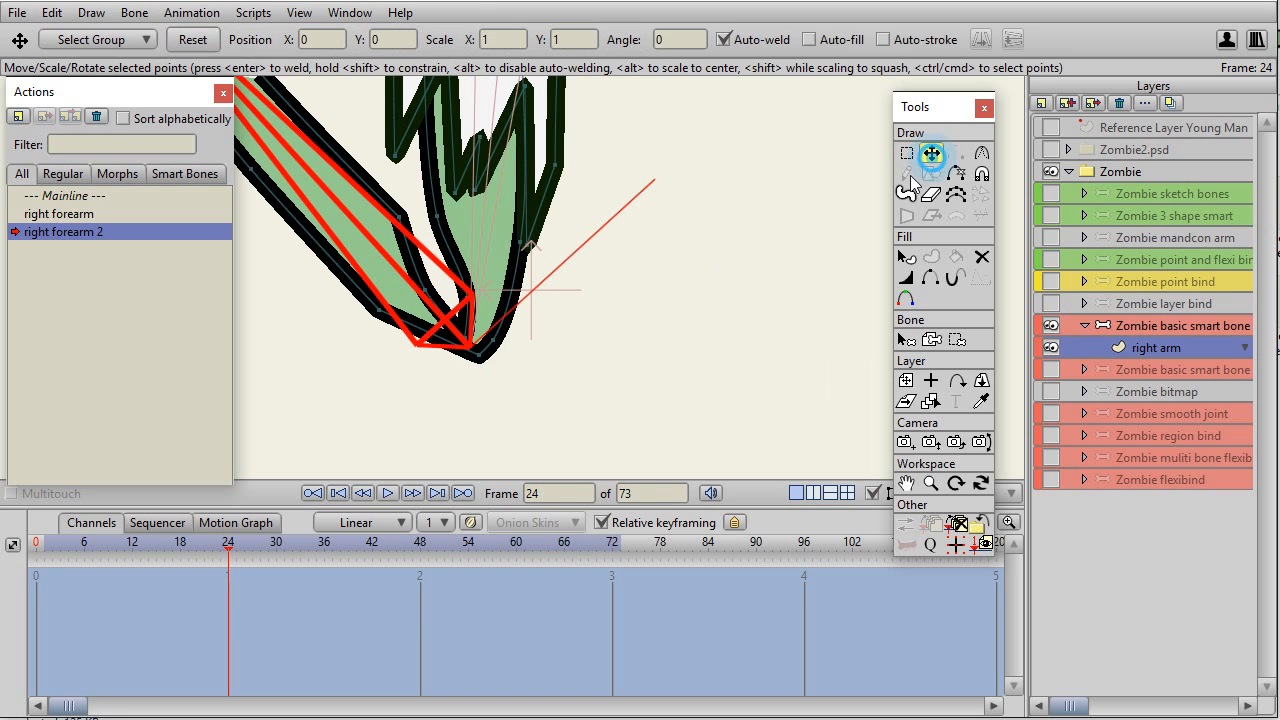
drag(481, 352, 444, 247)
click(469, 381)
Round the lower elbow tip to a curvature of about 0.32 and adjust the points around it to even out the bend.
click(981, 152)
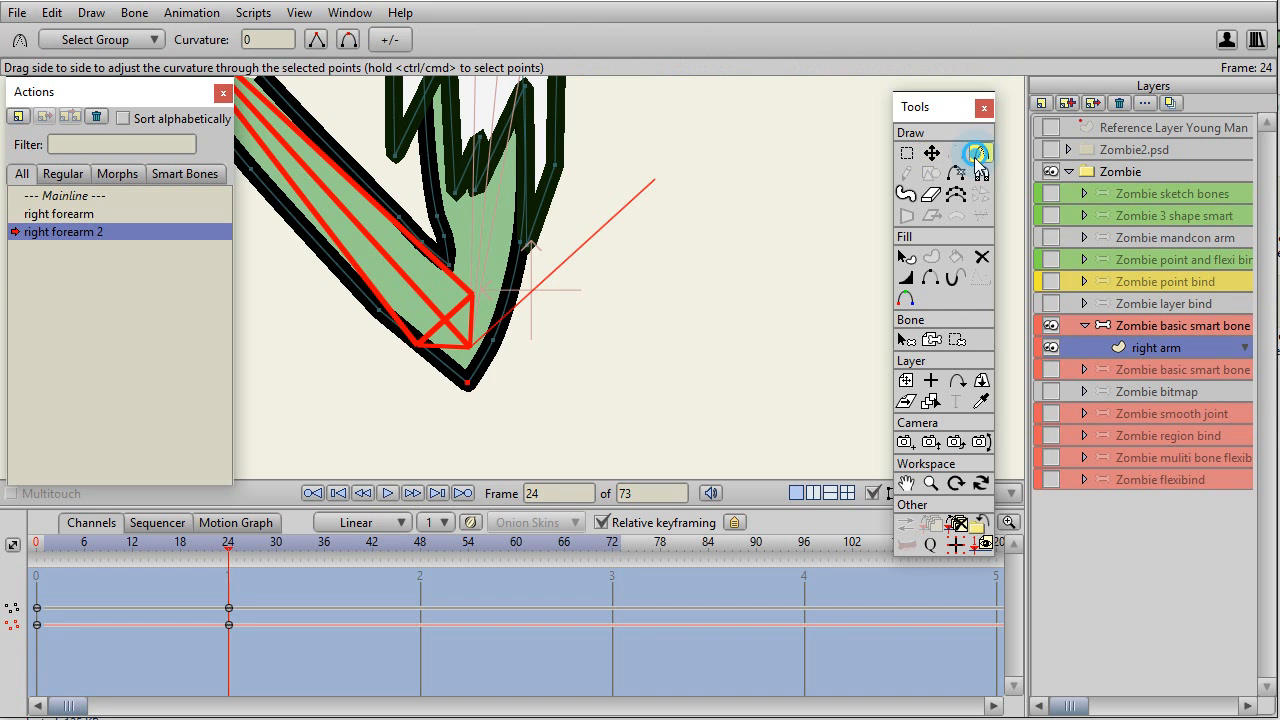
drag(466, 395, 811, 330)
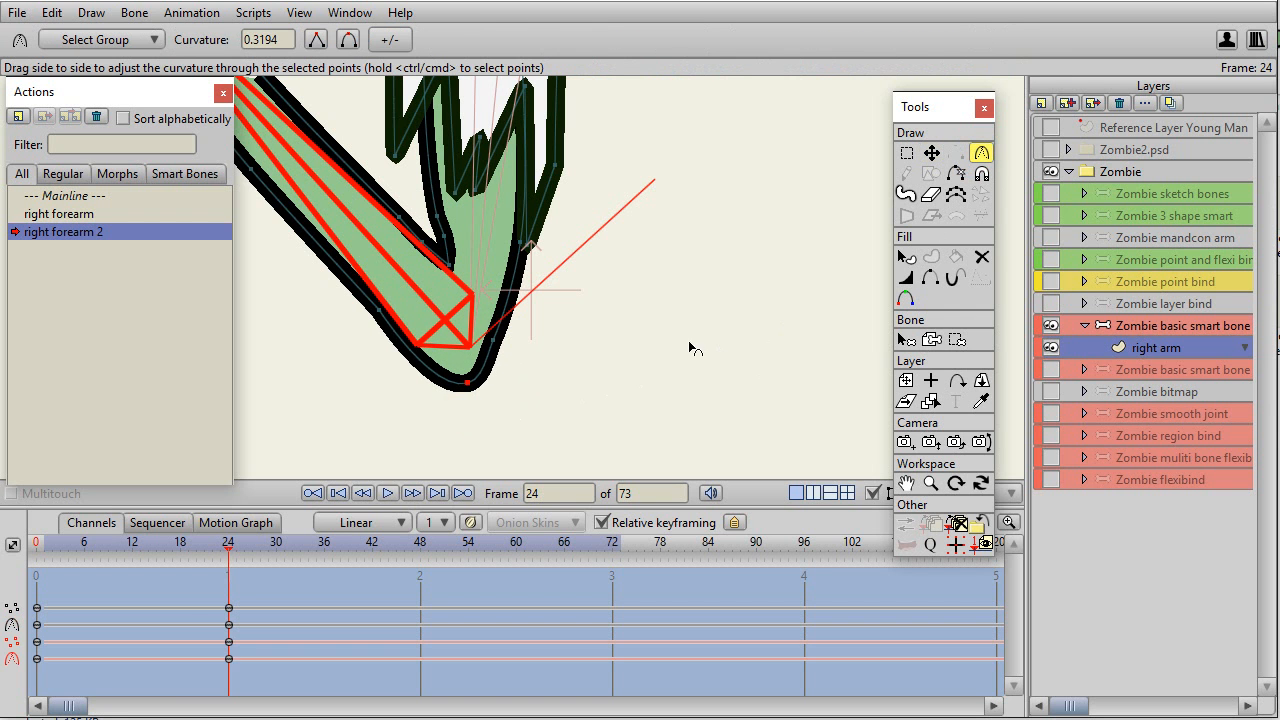
key(t)
click(497, 342)
click(471, 383)
click(384, 314)
drag(387, 318, 419, 324)
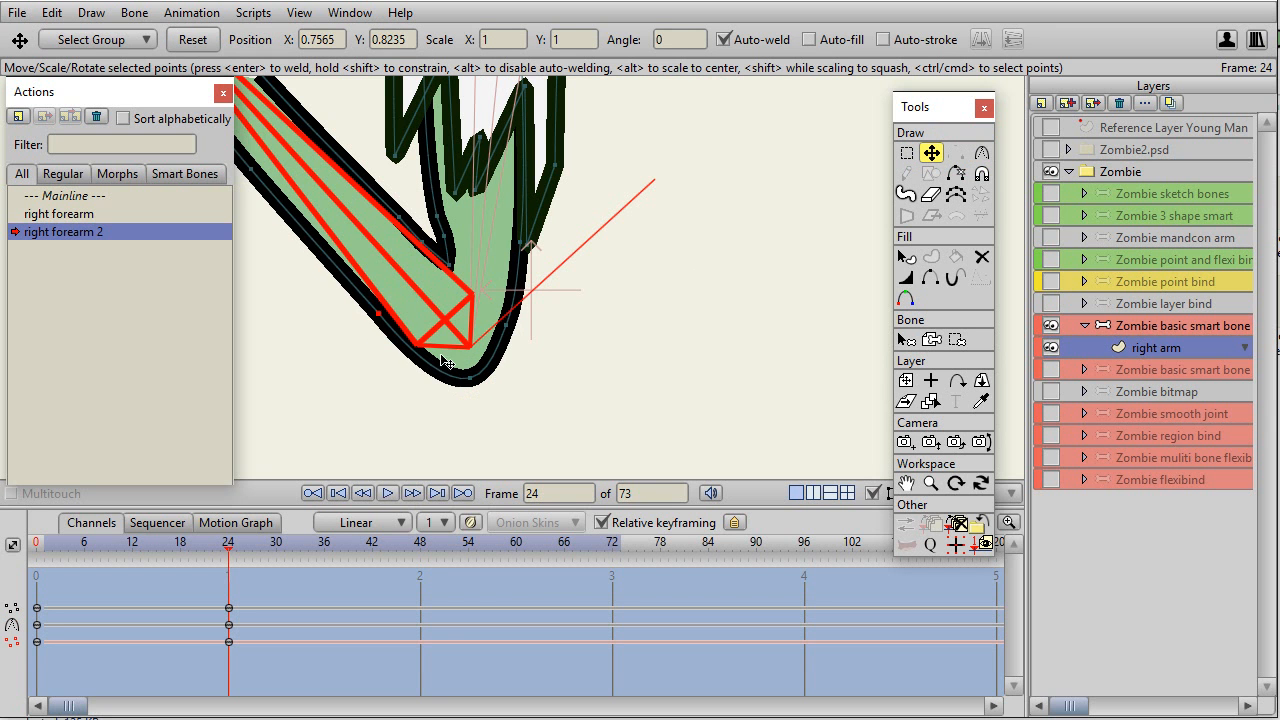
At frame 12 of right forearm 2, move the inner elbow point inward to define the crease, and scrub back to frame 0.
drag(228, 557, 135, 572)
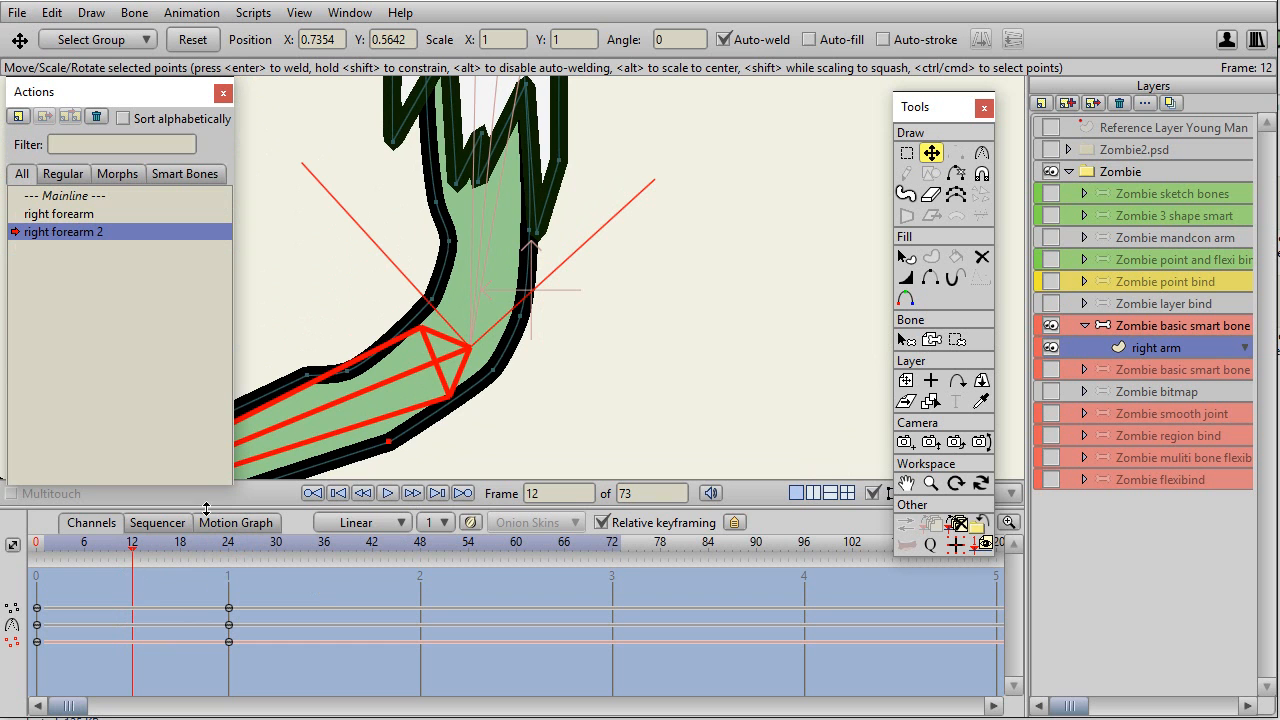
drag(433, 300, 448, 301)
drag(459, 246, 461, 254)
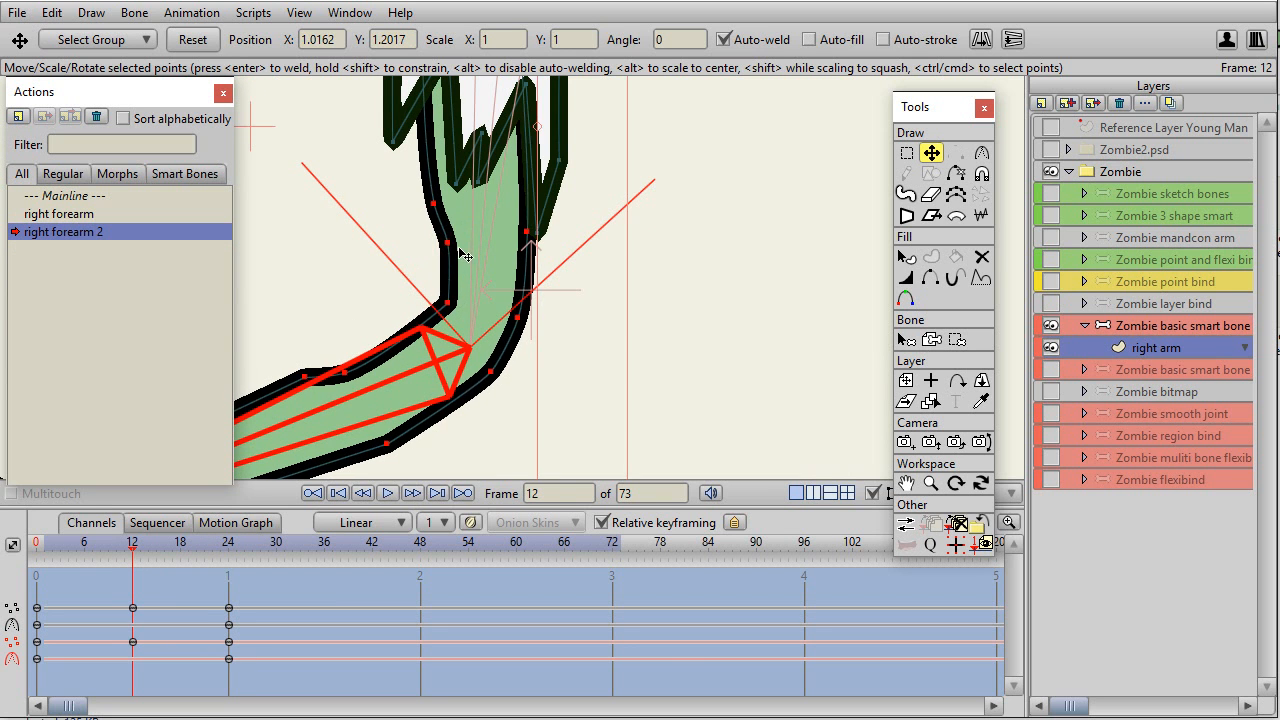
key(ctrl+z)
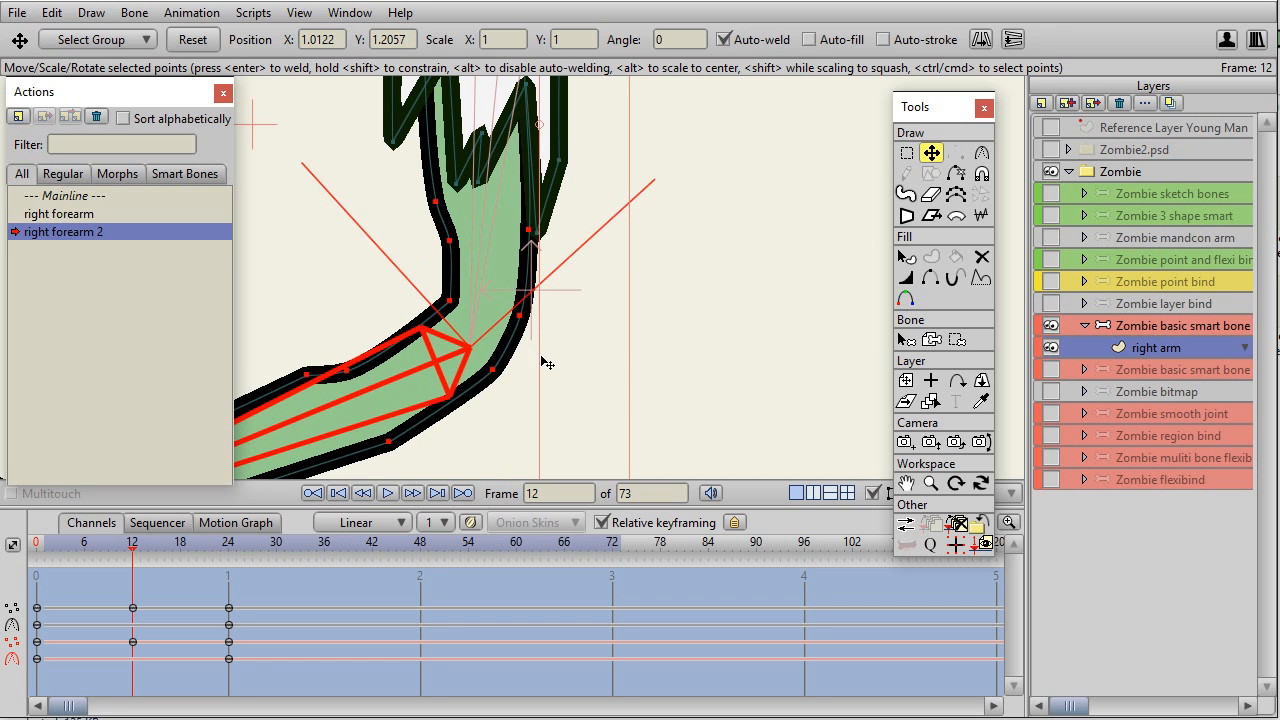
key(g)
drag(528, 334, 538, 338)
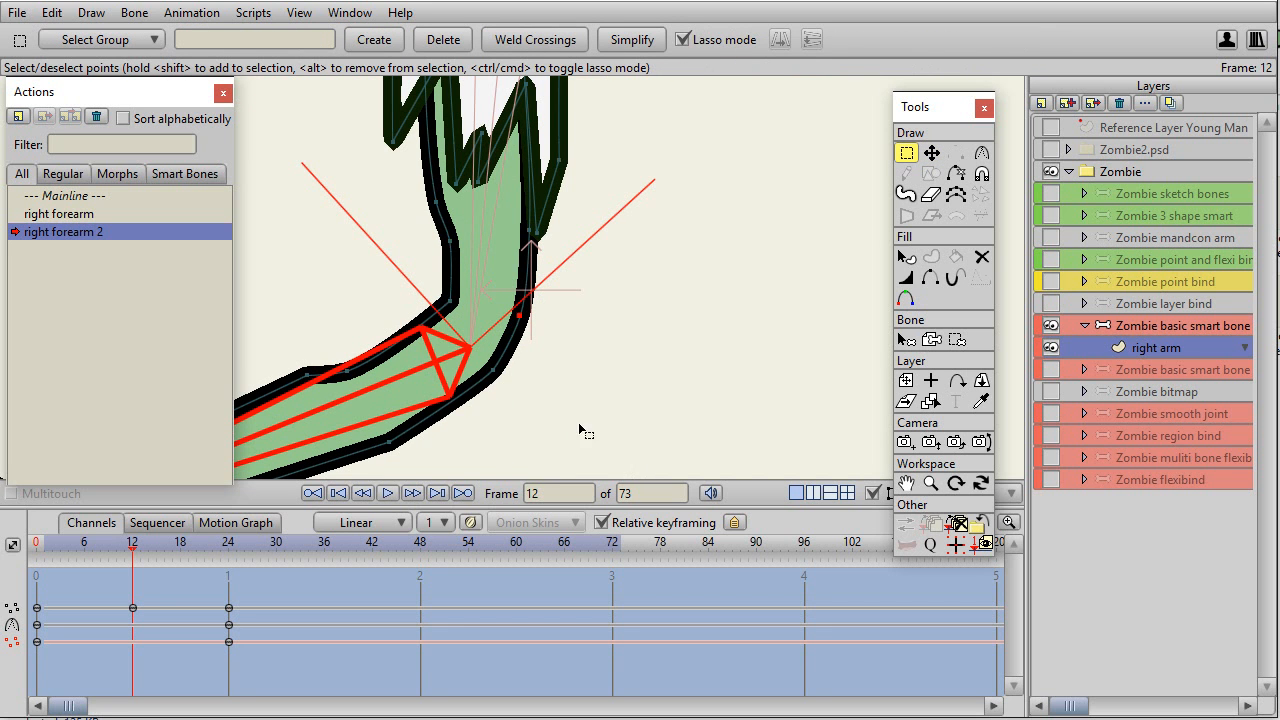
drag(148, 563, 35, 590)
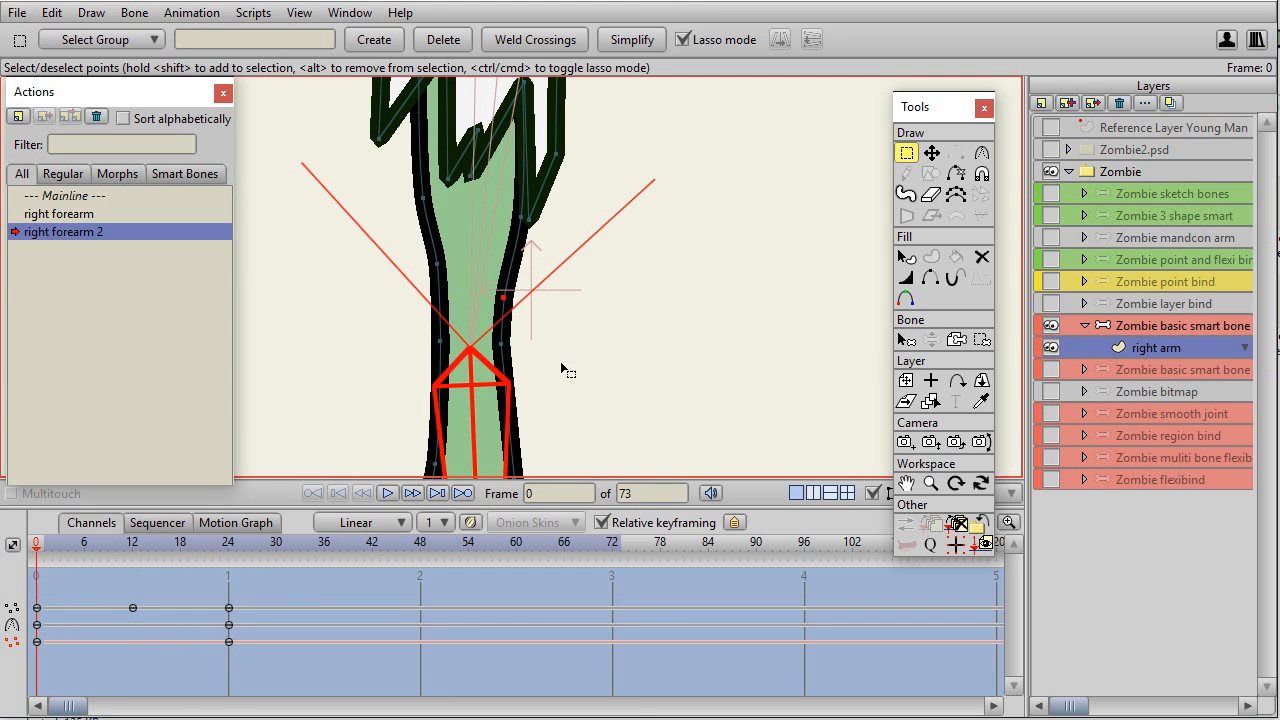
Return to the Mainline and test the elbow at frame 24 by bending the forearm outward with Manipulate Bones.
click(55, 197)
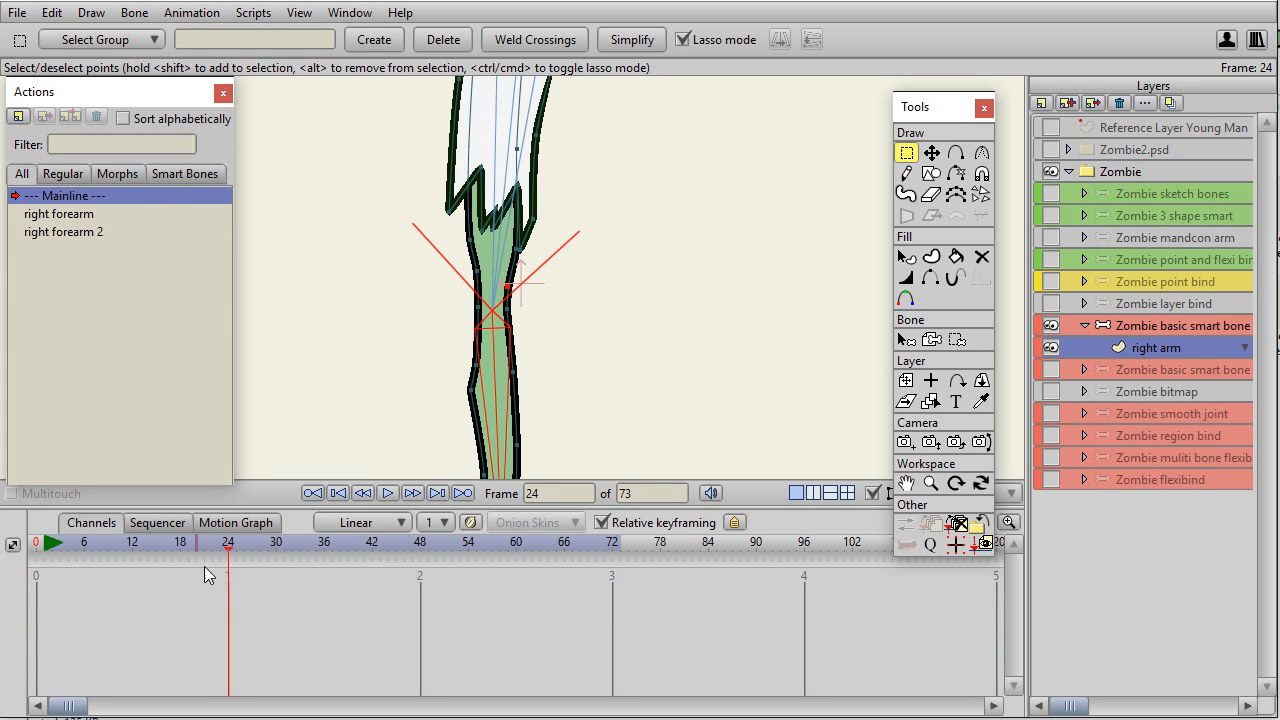
scroll(770, 333, down, 2)
scroll(720, 350, up, 1)
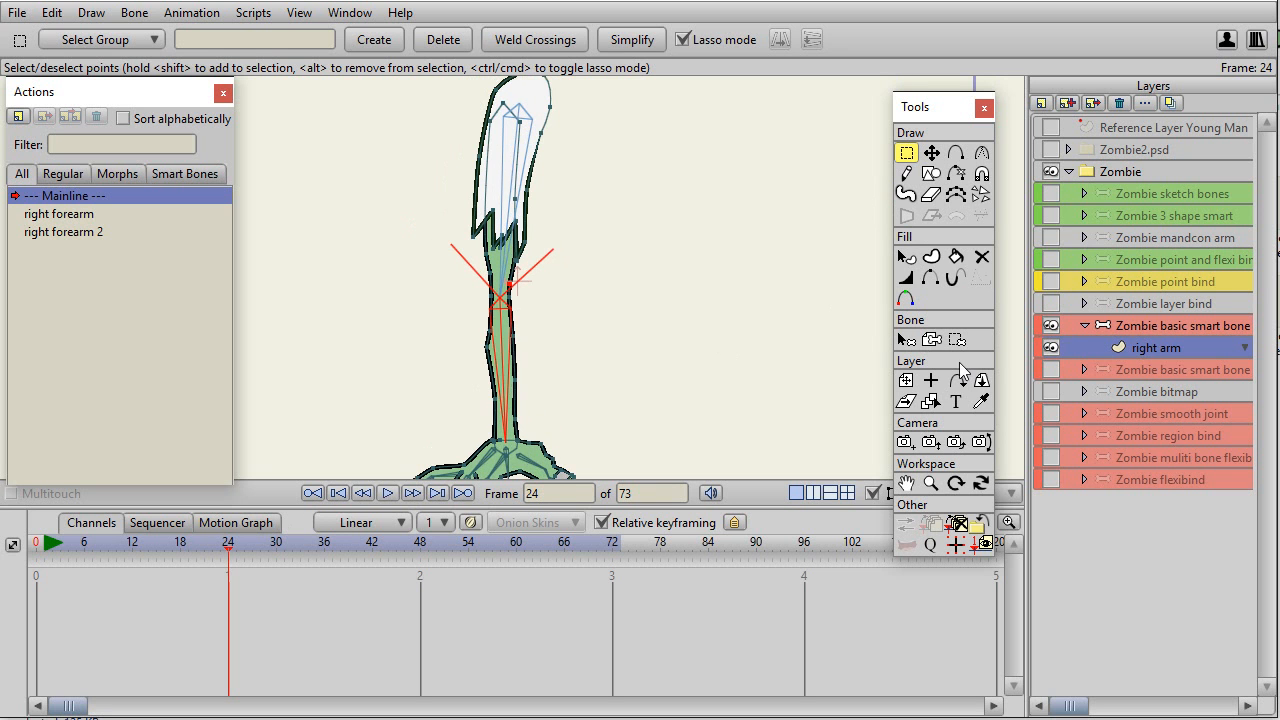
click(1162, 330)
click(981, 152)
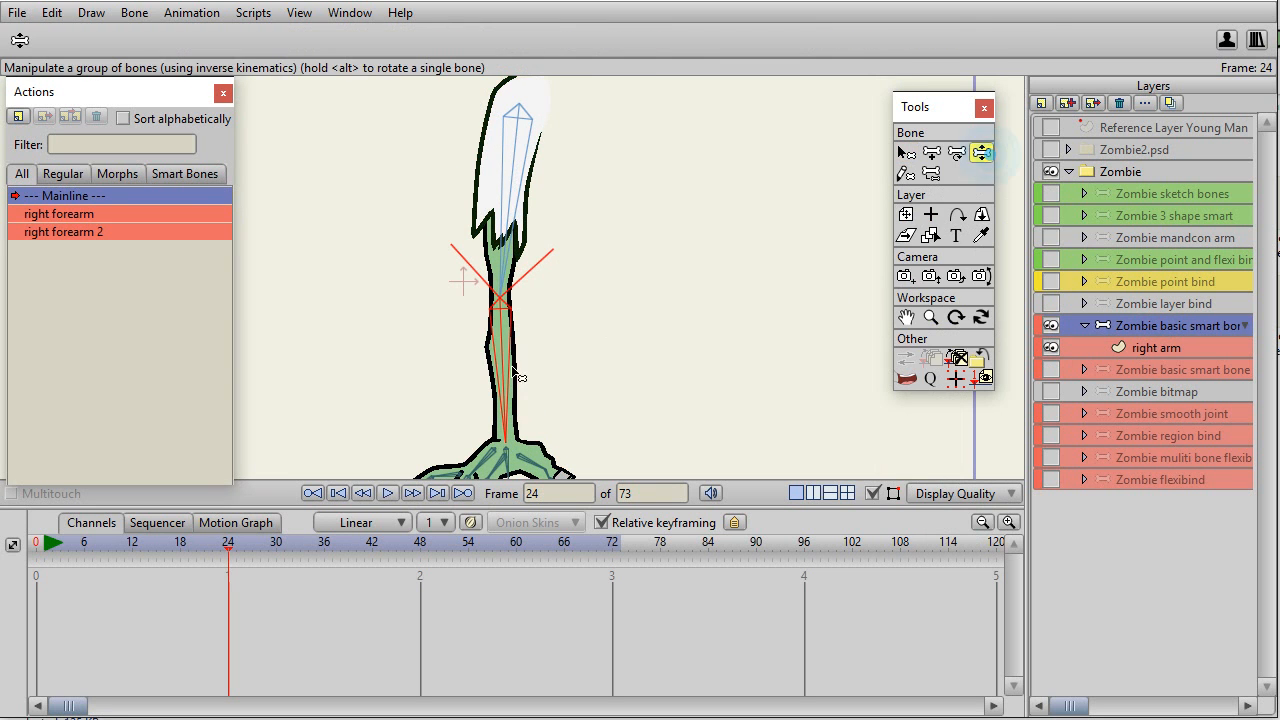
drag(500, 380, 640, 402)
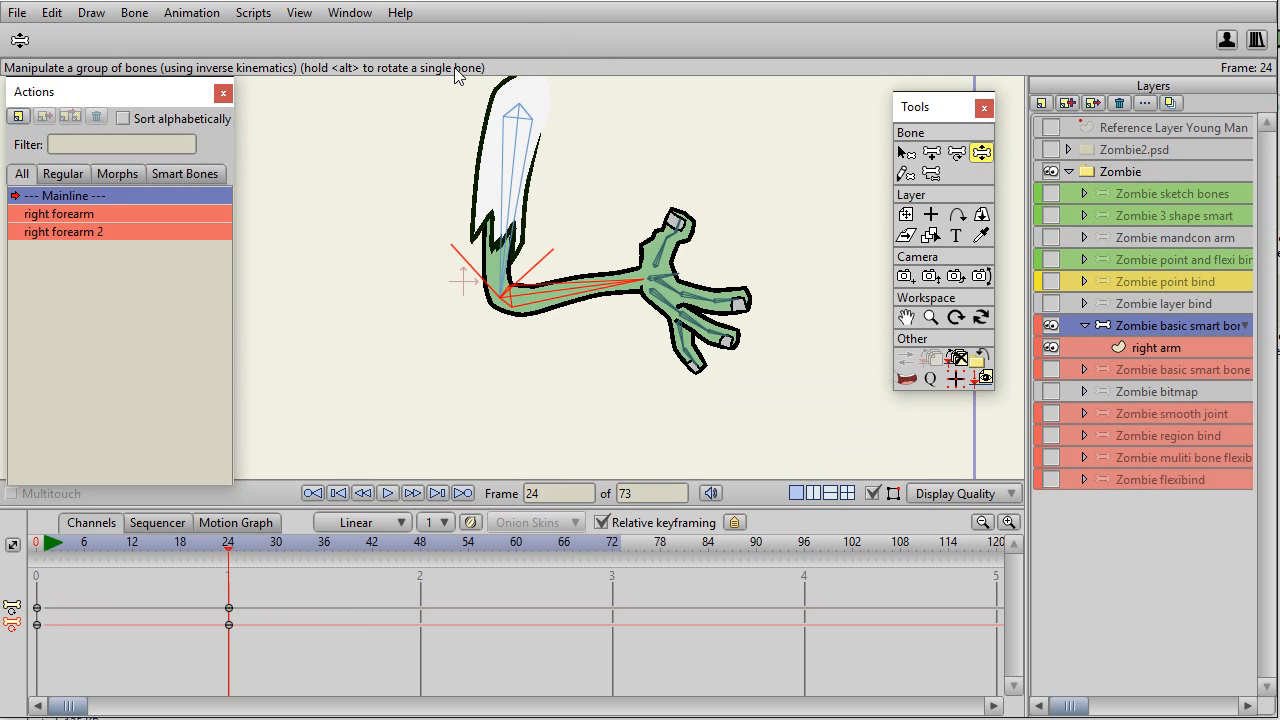